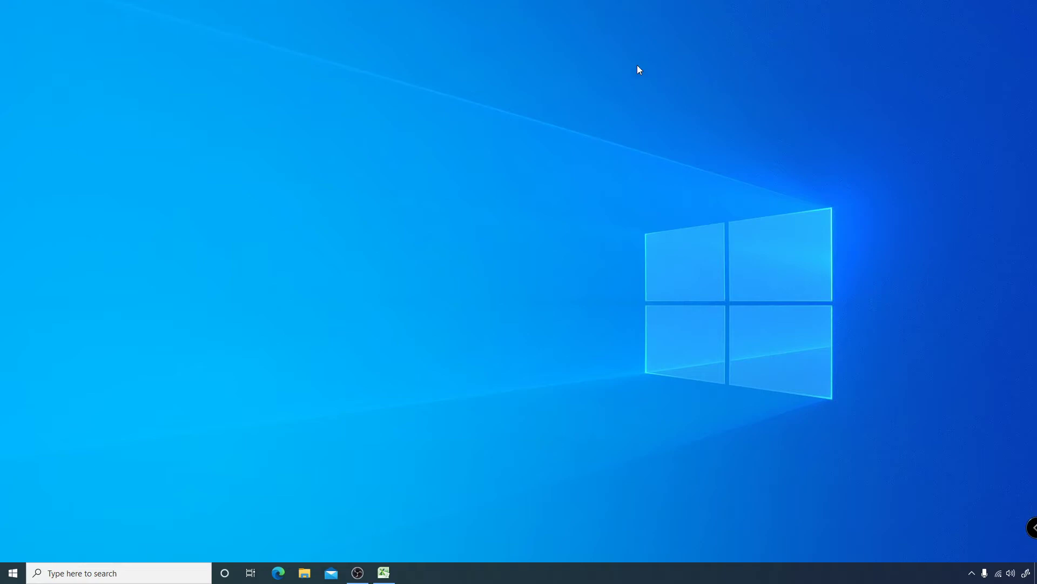
Switch to the open Excel workbook and enter the bit places 8 down to 1 across cells I13 to P13.
click(383, 572)
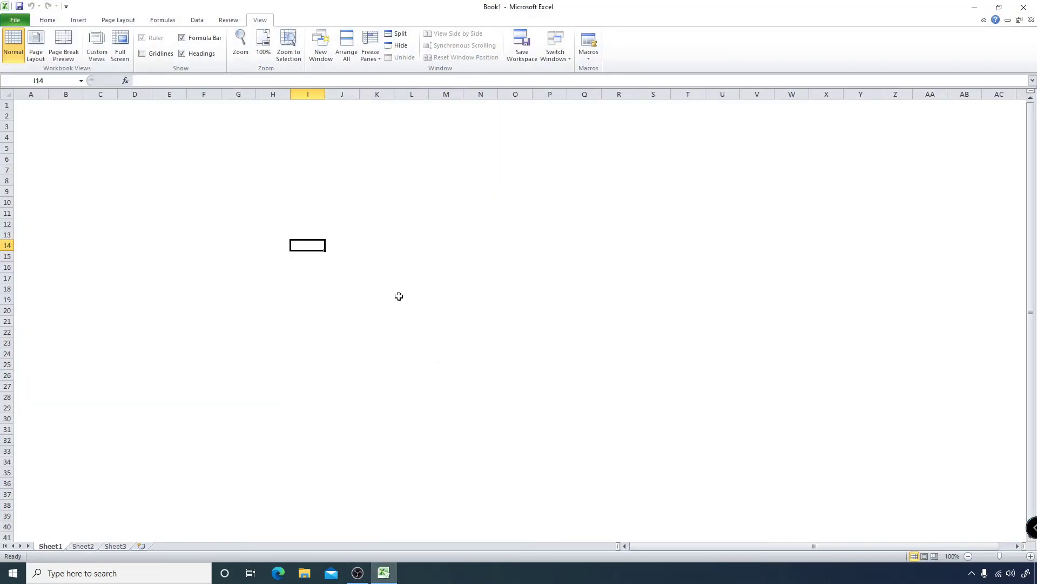
key(Up)
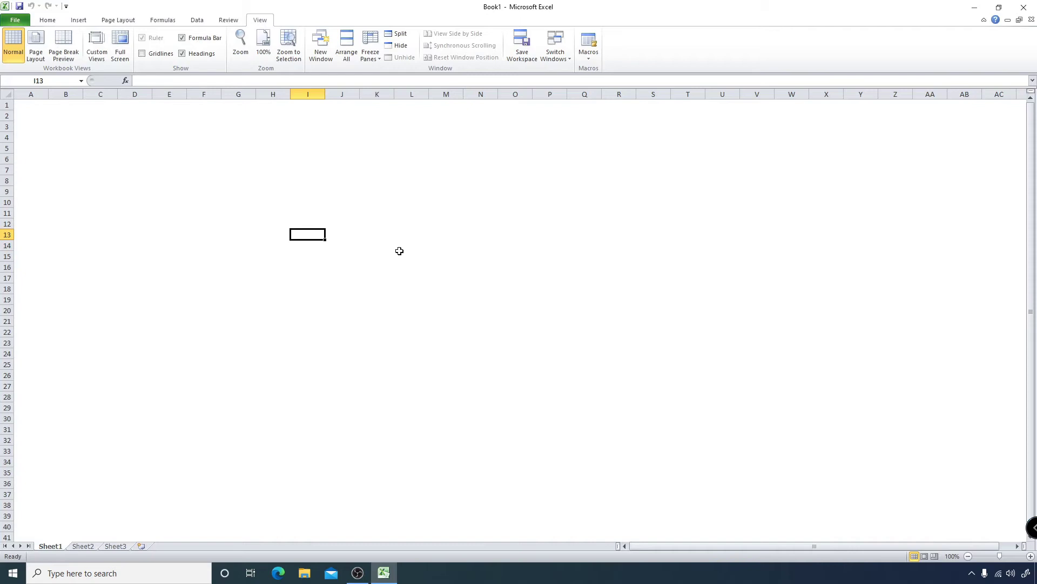
text(8)
key(Tab)
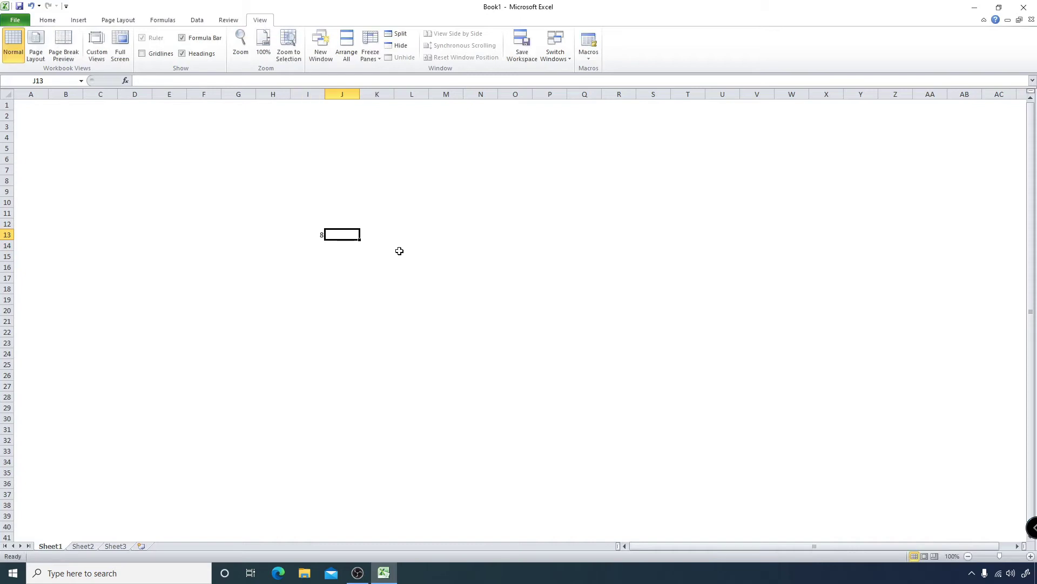
text(7)
key(Tab)
text(6)
key(Tab)
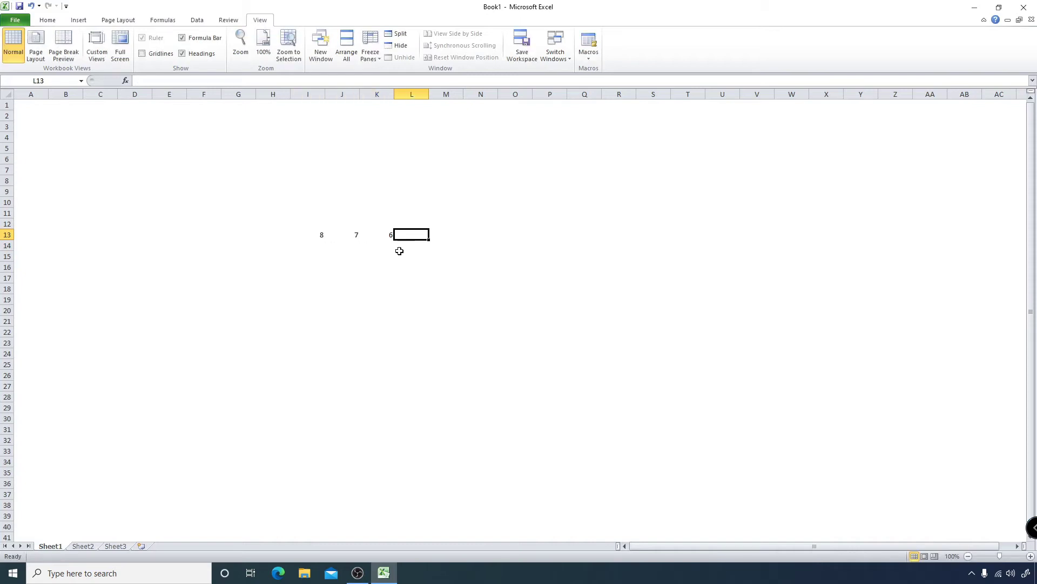
text(5)
key(Tab)
text(4)
key(Tab)
text(3)
key(Tab)
text(2)
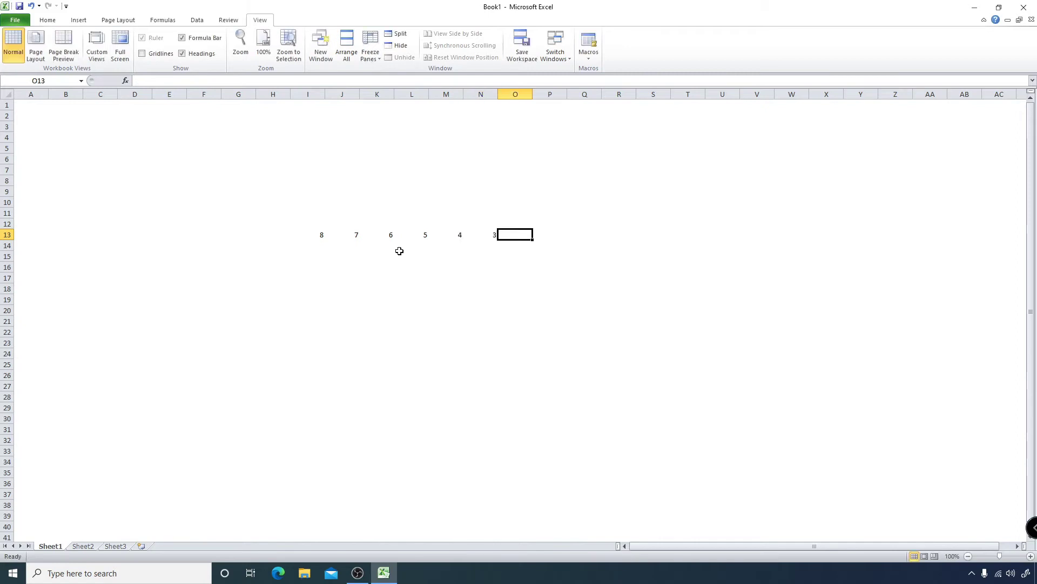
key(Tab)
text(1)
key(Up)
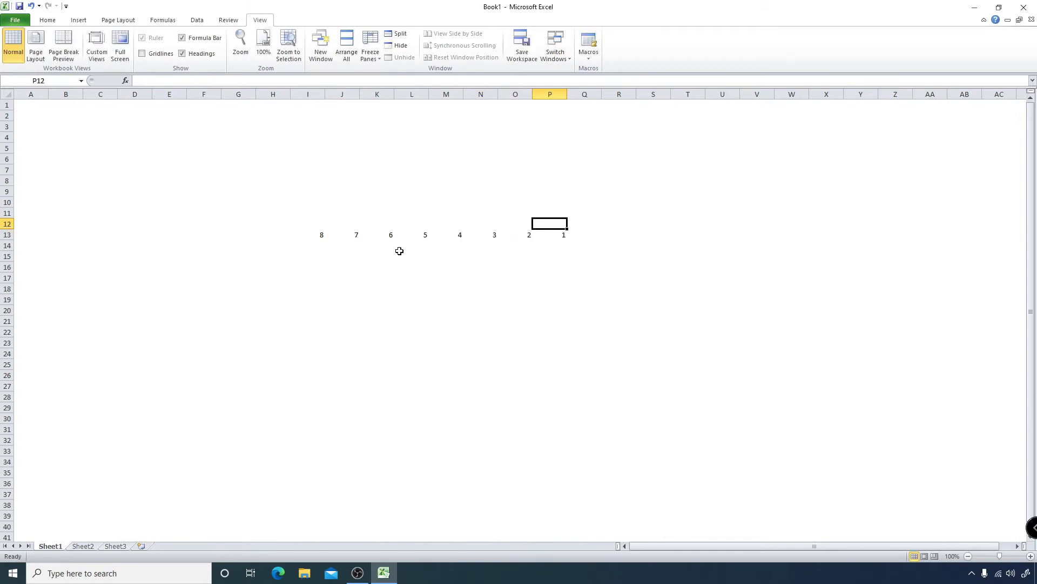
Enter the doubling values 1, 2, 4, 8, 16, 32, 64 and 128 in row 12, going from P12 back to I12.
text(1)
key(Left)
text(2)
key(Left)
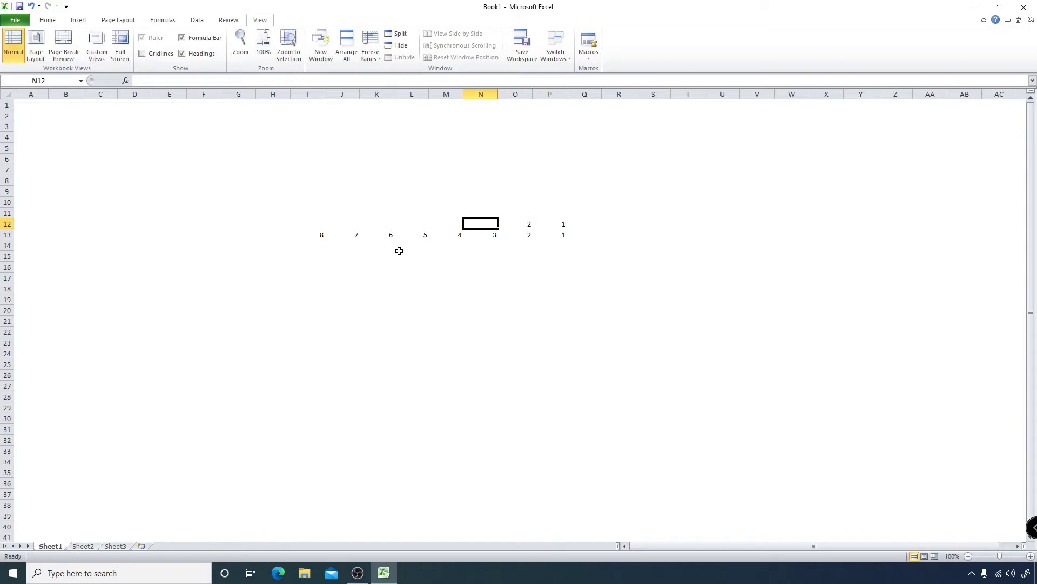
text(4)
key(Left)
text(8)
key(Left)
text(16)
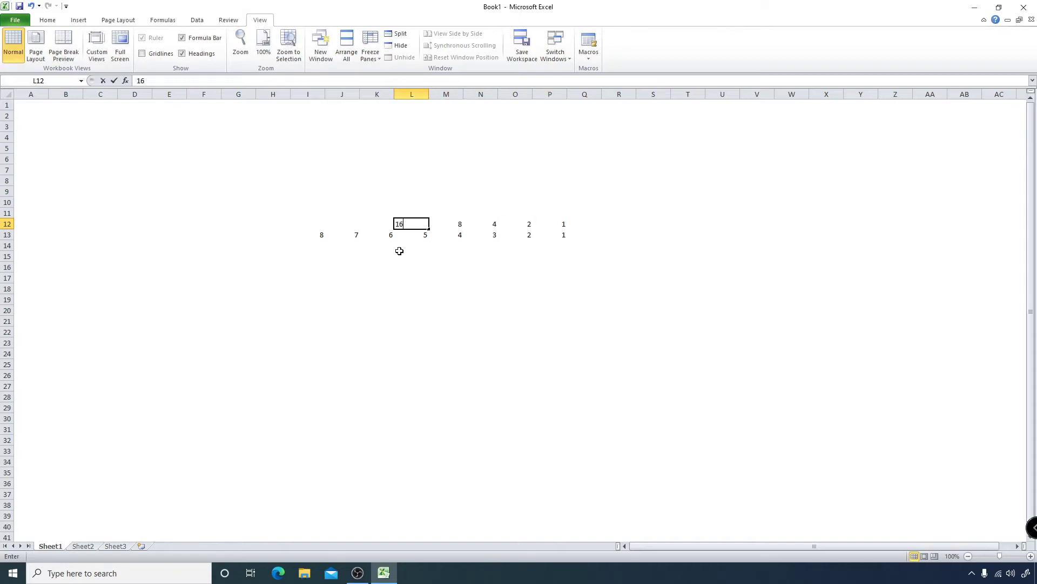
key(Left)
text(32)
key(Left)
text(64)
key(Left)
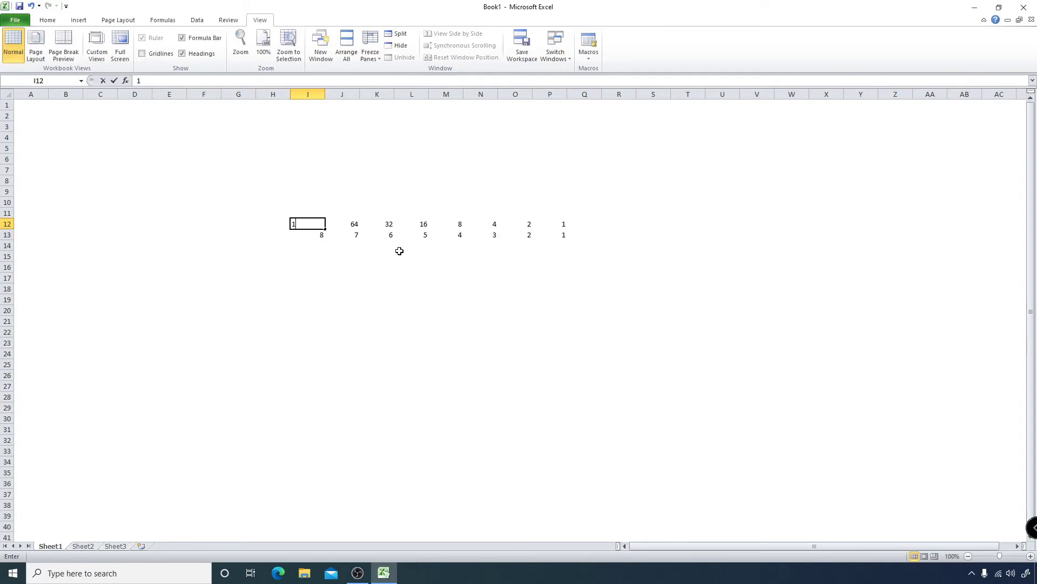
text(128)
key(Right)
Enter the mask values 192, 224, 240, 248, 252, 254 and 255 across cells J11 to P11.
key(Up)
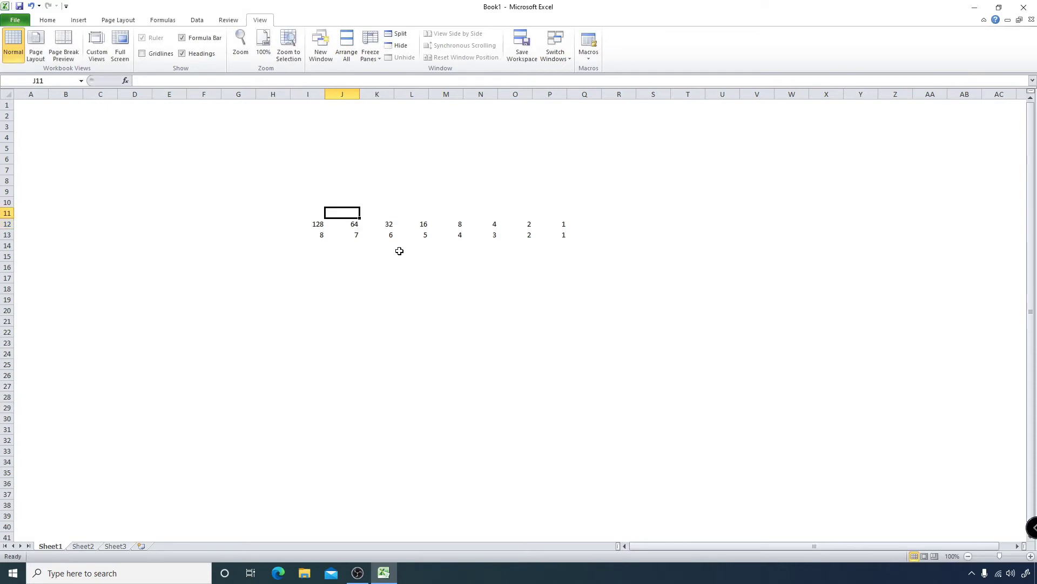
text(0)
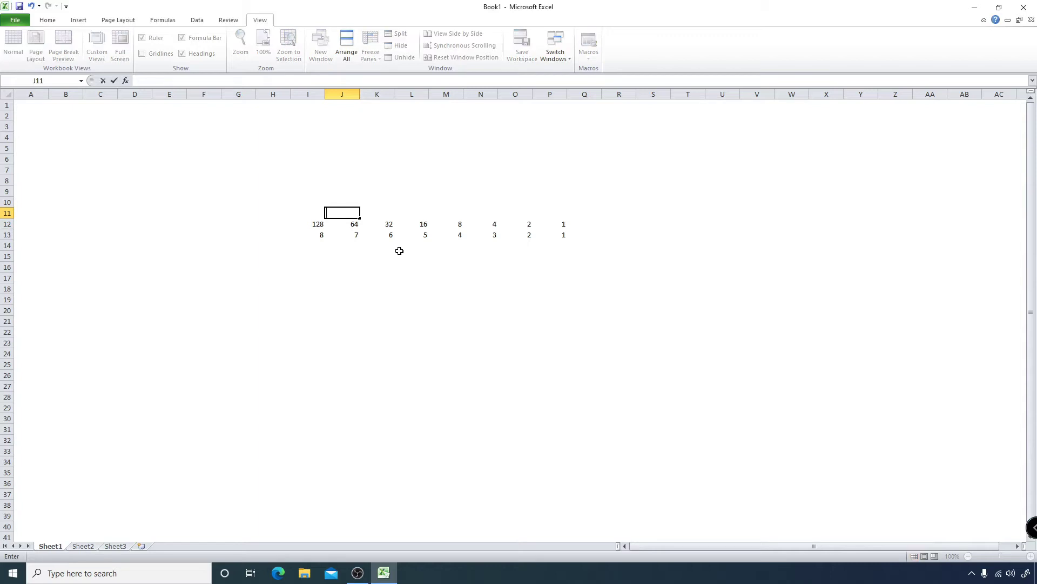
text(192.)
key(Right)
text(224)
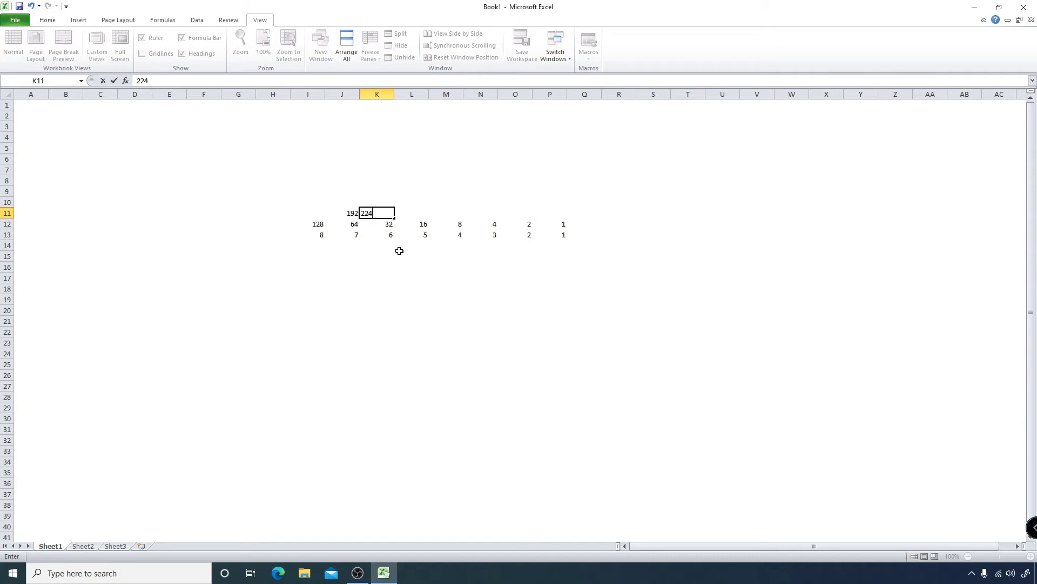
key(Right)
text(240)
key(Right)
text(2)
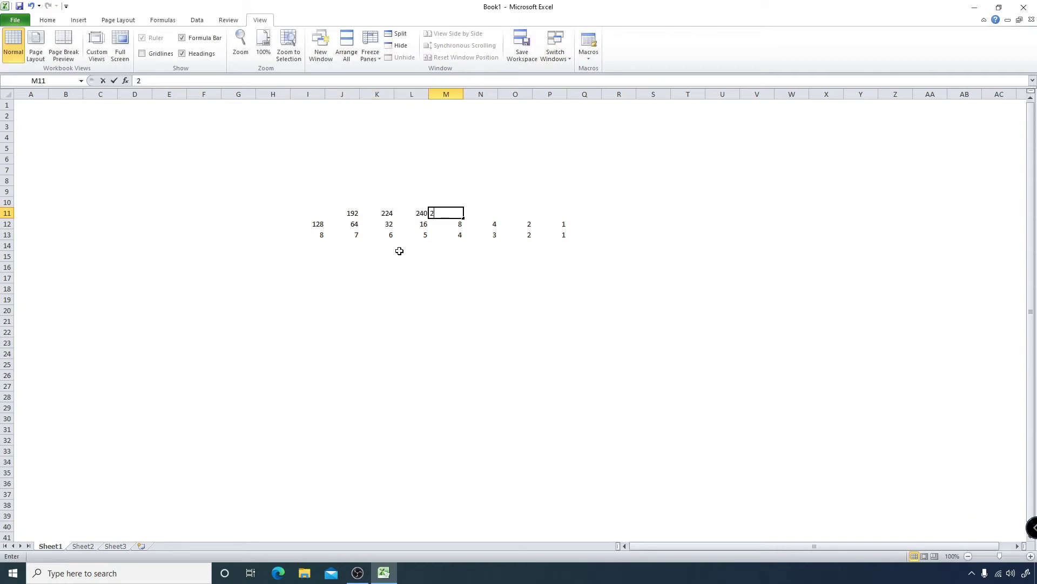
text(58)
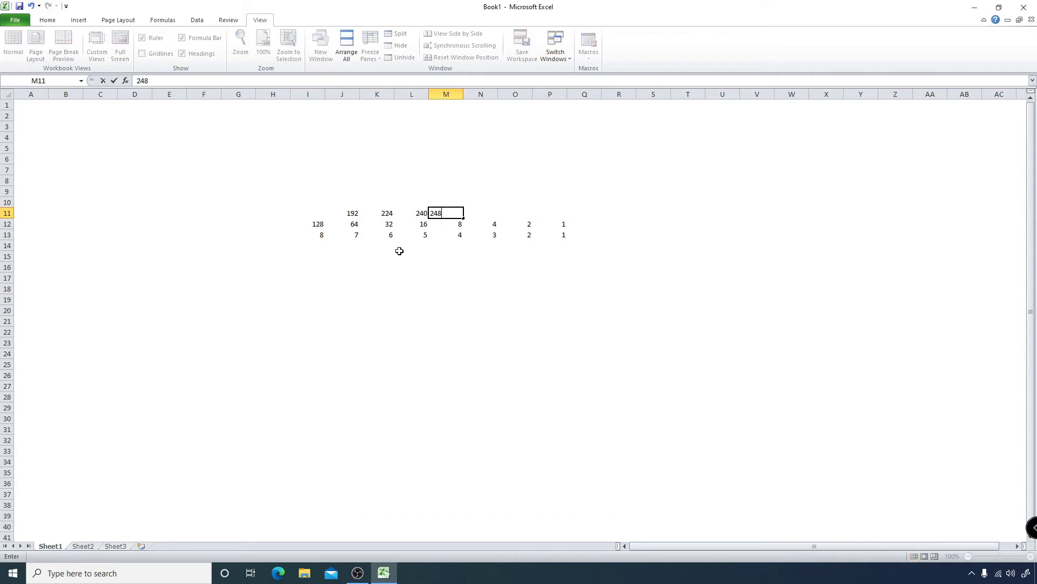
key(Right)
text(252)
key(Right)
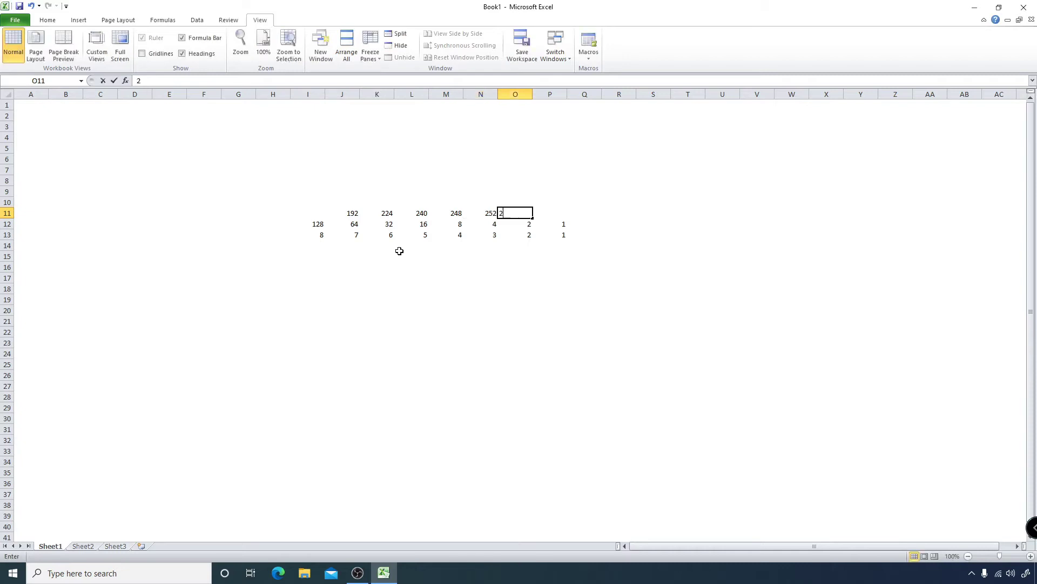
text(254)
key(Right)
text(255)
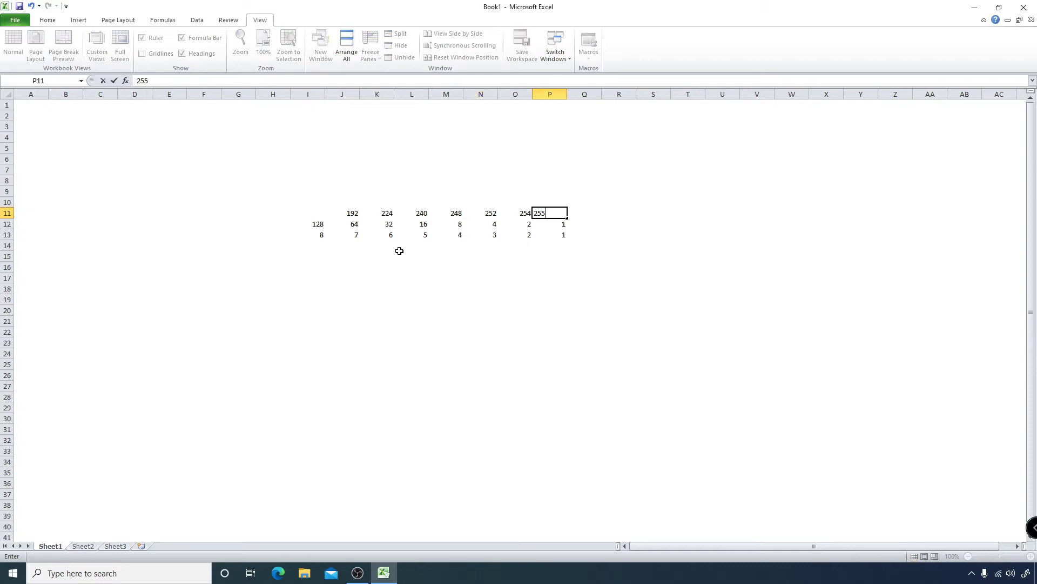
key(Left)
Select the mask values in J11:P11 and look over them cell by cell.
key(Left)
key(Left)
key(Left)
key(Left)
key(Left)
key(shift+Right)
key(shift+Right)
key(shift+Right)
key(shift+Right)
key(shift+Right)
key(shift+Right)
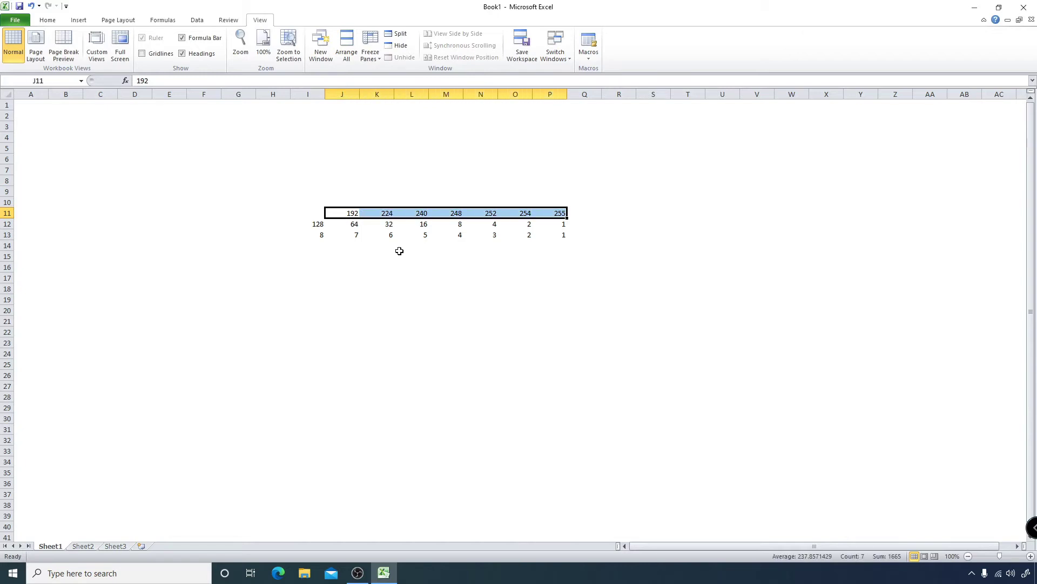
key(Right)
key(Right)
key(Right)
key(Right)
key(Right)
key(Right)
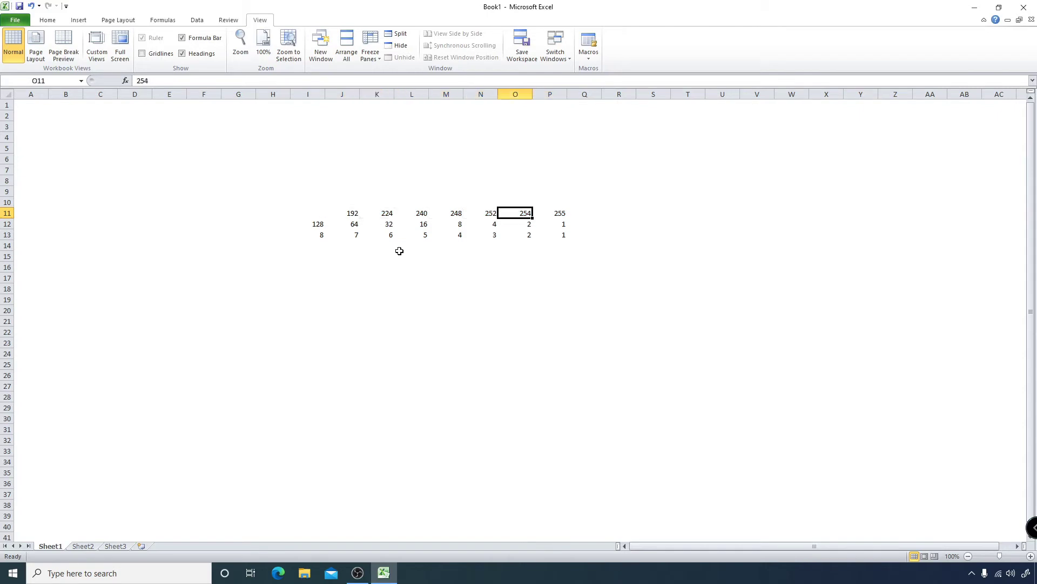
key(Left)
key(Left)
key(Left)
key(Left)
key(Right)
key(Right)
key(Right)
key(Right)
Label the top row "Mask" in Q11 and the row below it "Target Number" in Q12.
key(Right)
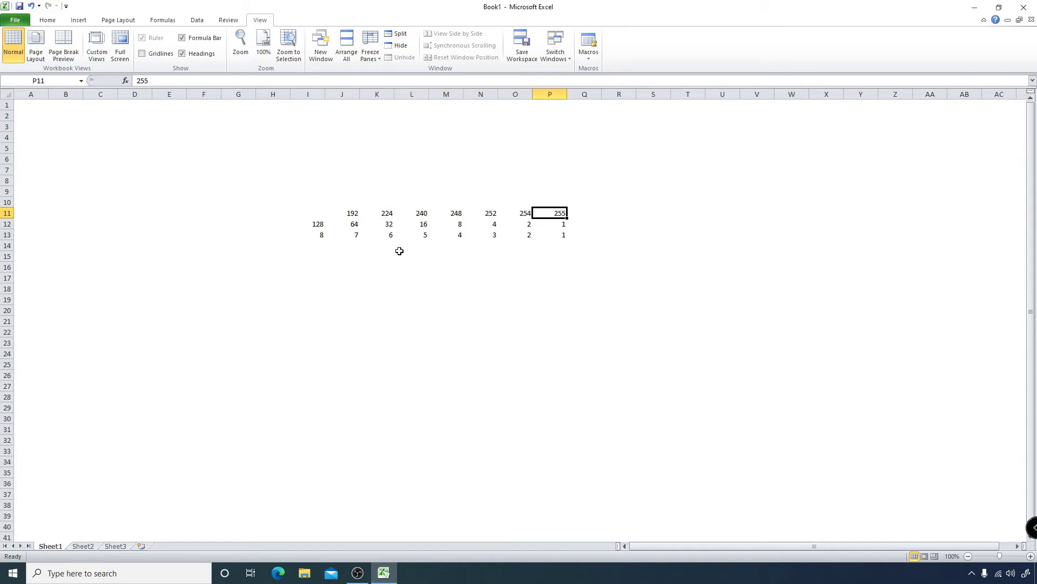
text(Mask)
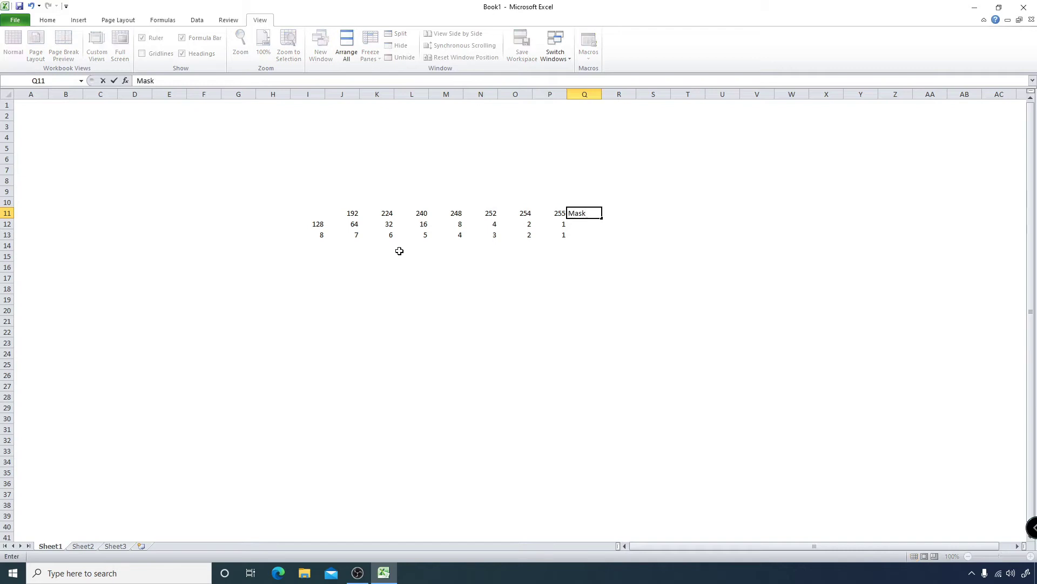
key(Return)
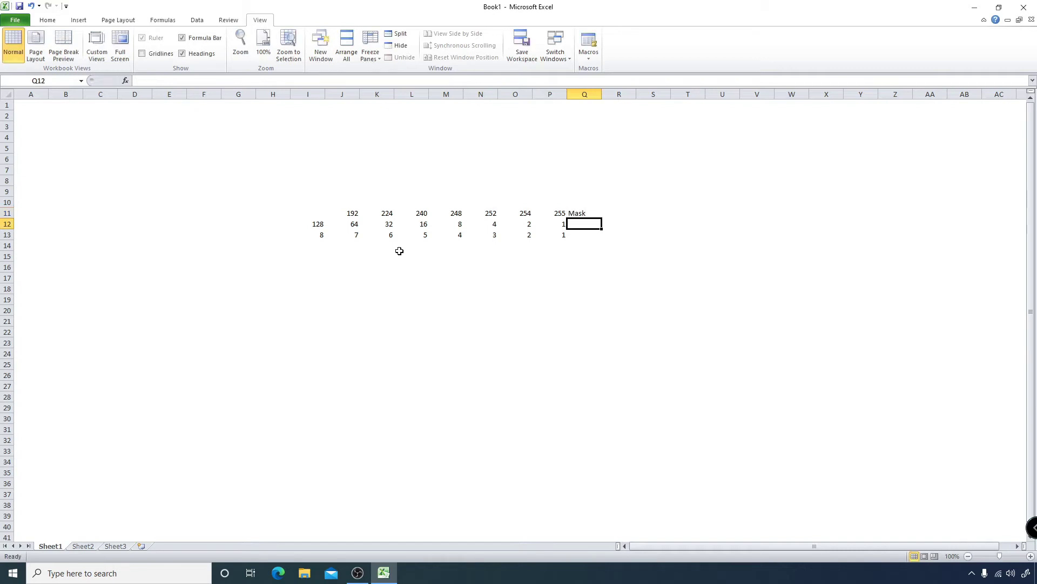
text(Target)
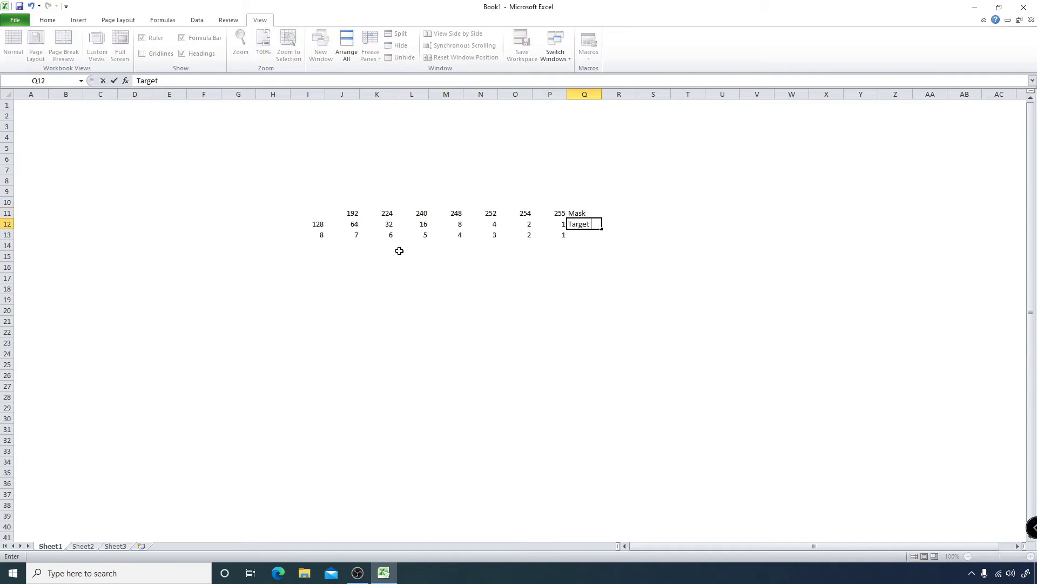
text( Nubmer)
key(Return)
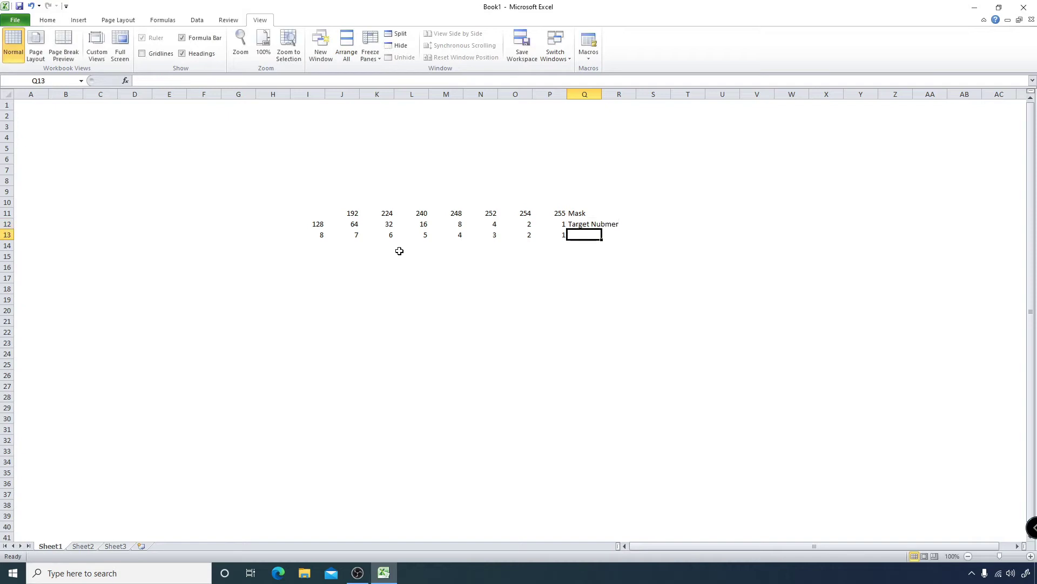
key(Up)
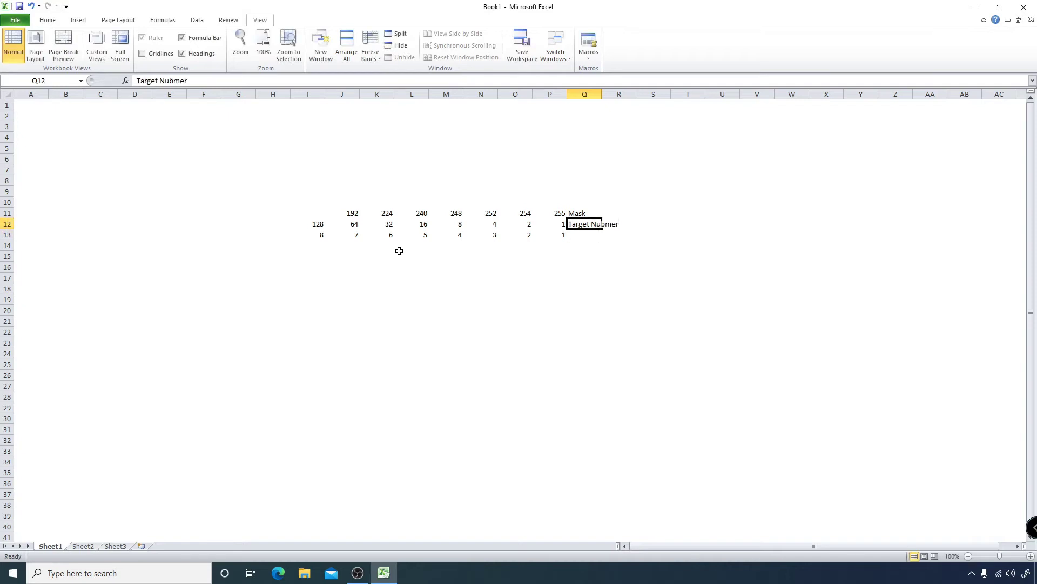
double_click(598, 224)
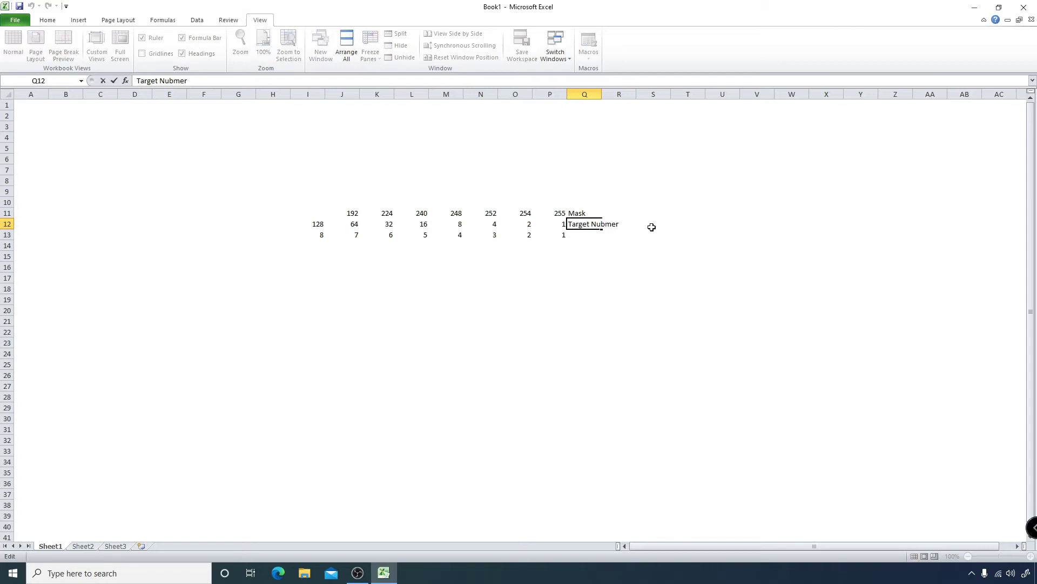
key(Delete)
key(Right)
text(b)
key(Return)
Add the row labels "Bit Place" in Q13 and "Valid subnet" in Q14.
text(Bit Place)
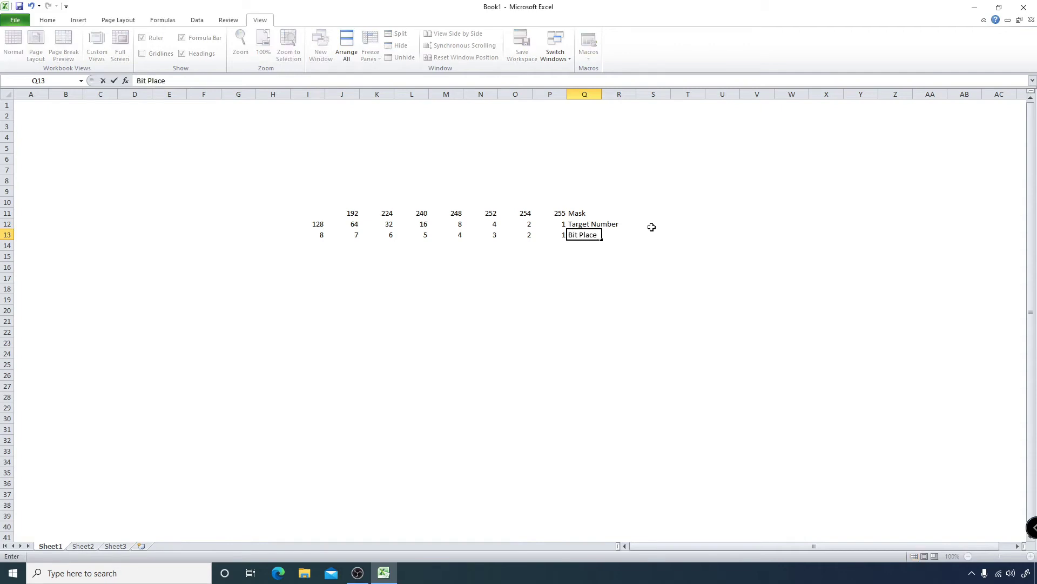
key(Return)
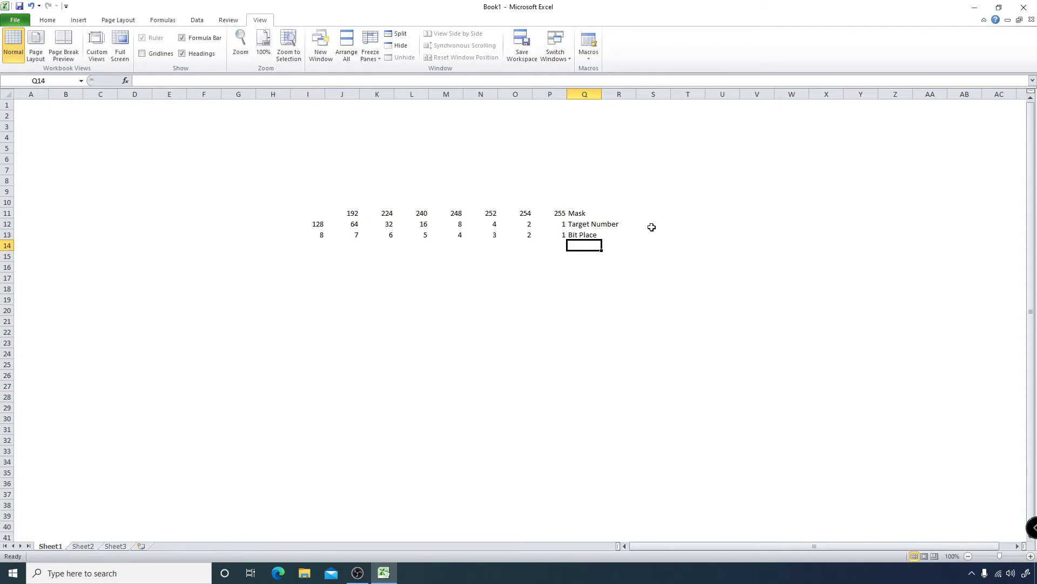
text(Valid)
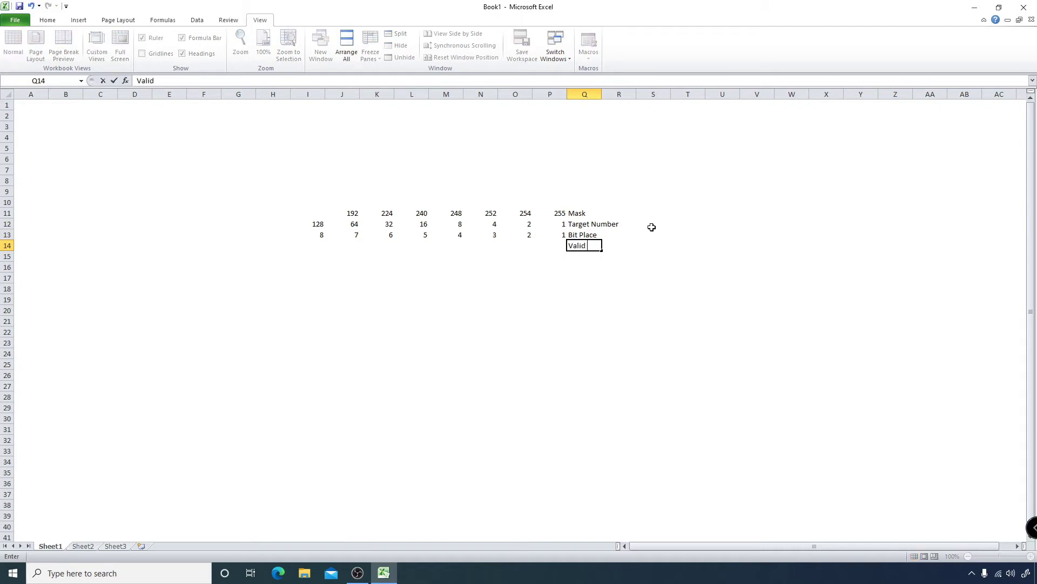
text( subnet)
key(Left)
Enter 126 in J14 as the valid subnet value under bit place 7.
key(Left)
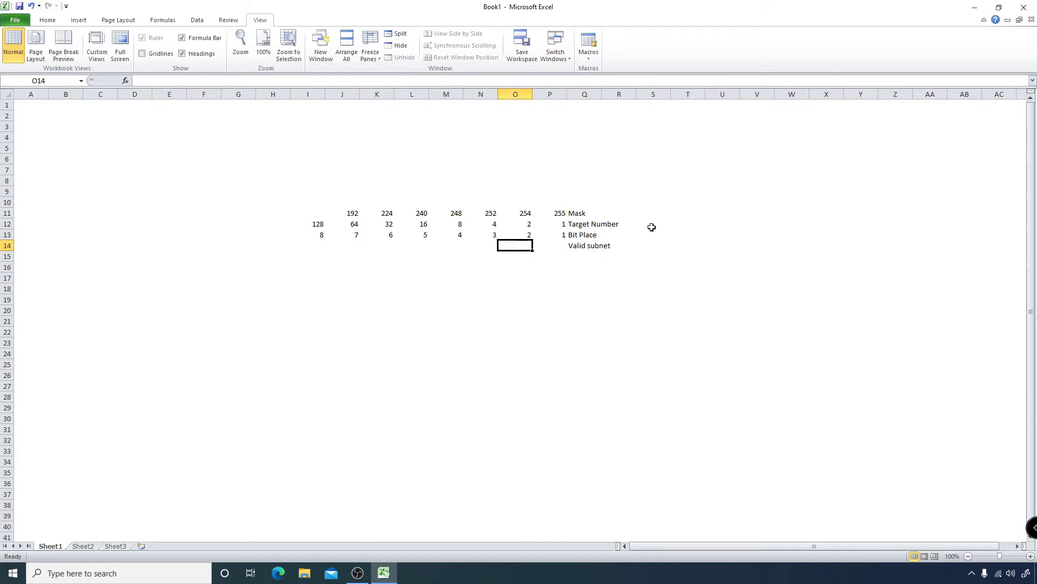
key(Left)
key(Left)
key(Left)
key(Left)
key(Left)
key(Left)
key(Up)
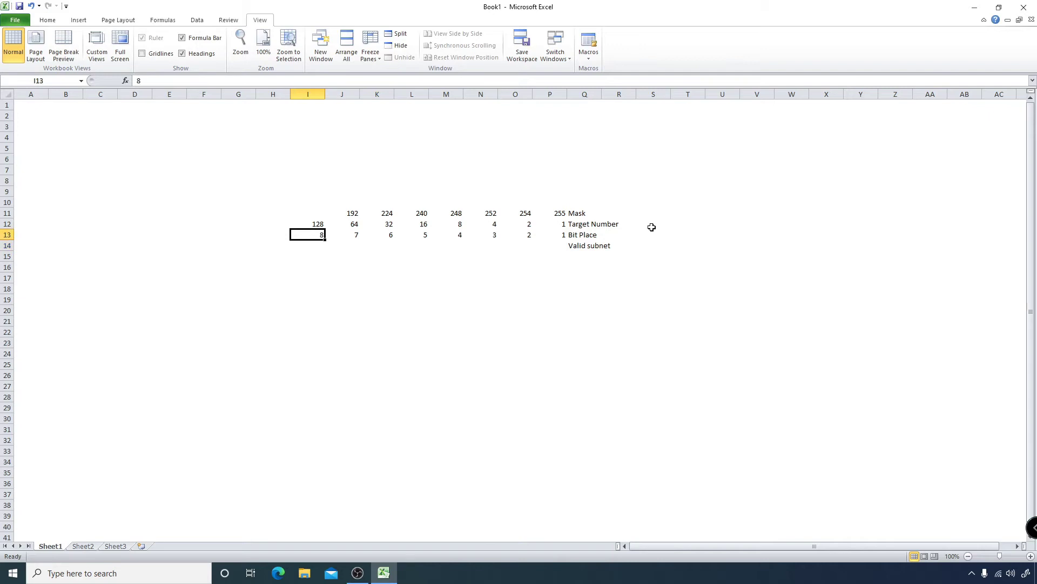
key(Up)
key(Down)
key(Down)
key(Right)
key(Right)
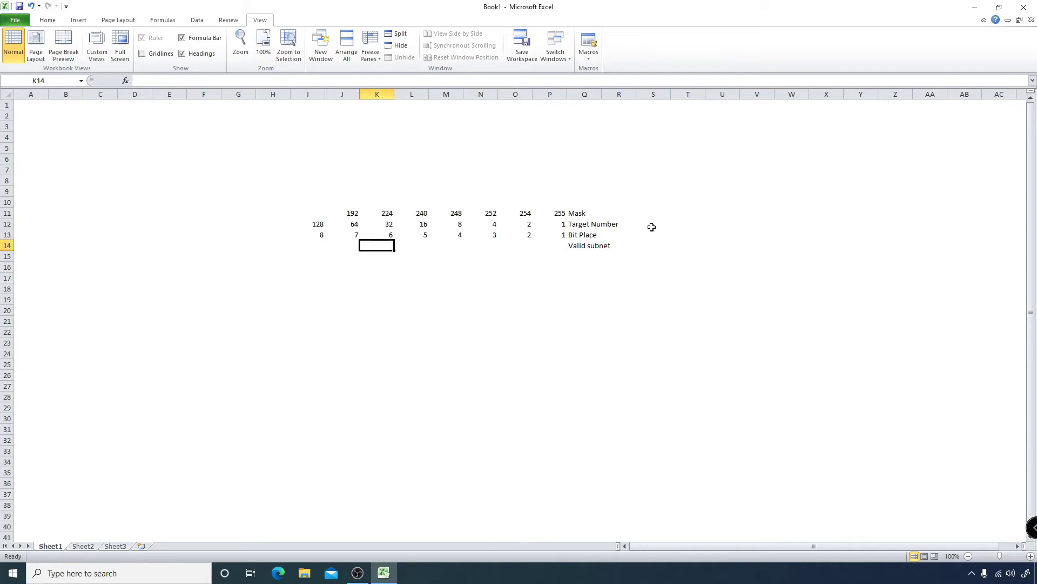
key(Left)
text(126)
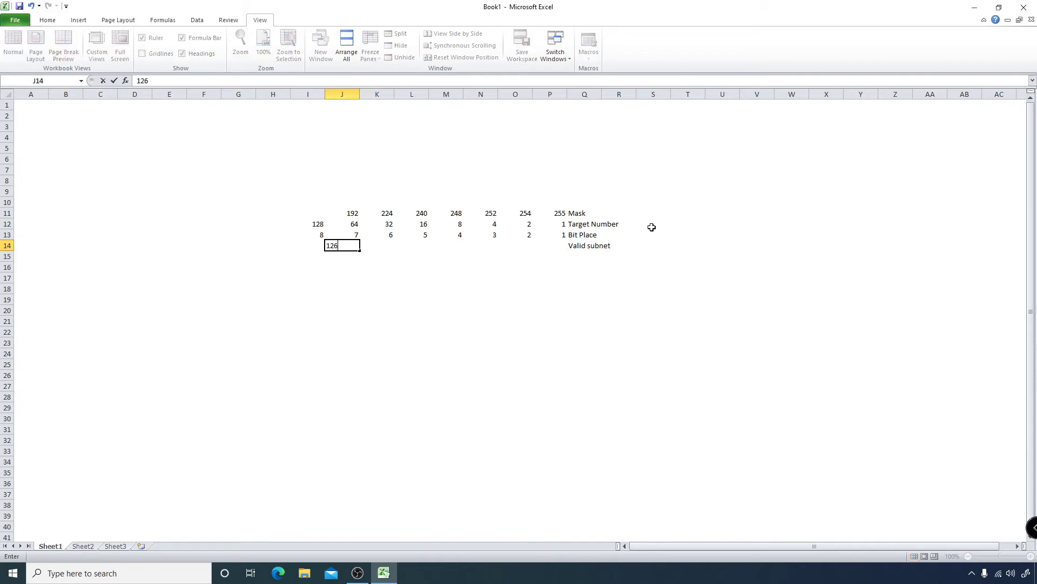
key(Up)
Enter 62 in K14 as the valid subnet value under bit place 6, checking against the target number row.
key(Left)
key(Up)
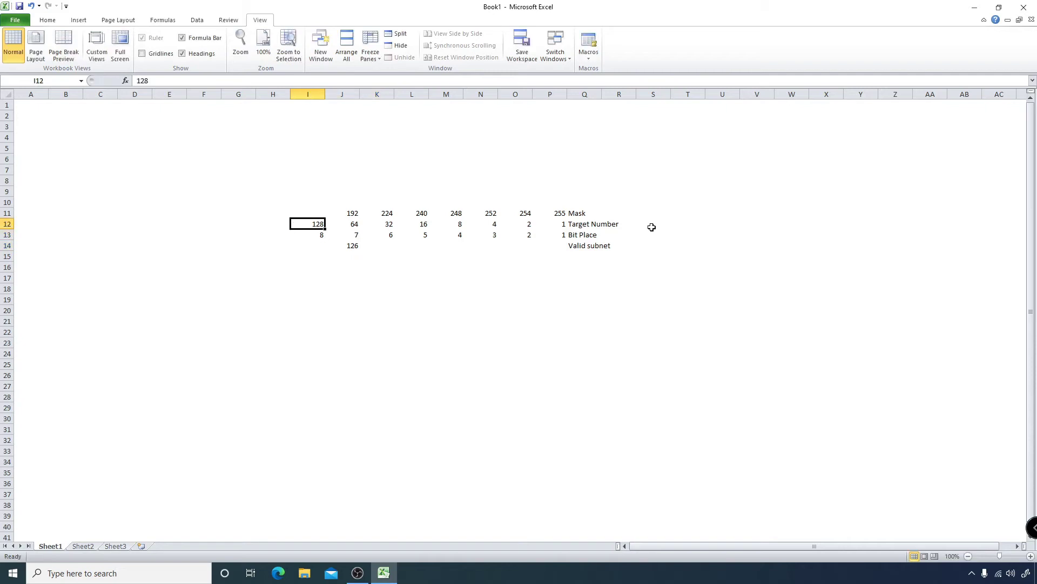
key(Right)
key(Down)
key(Down)
key(Right)
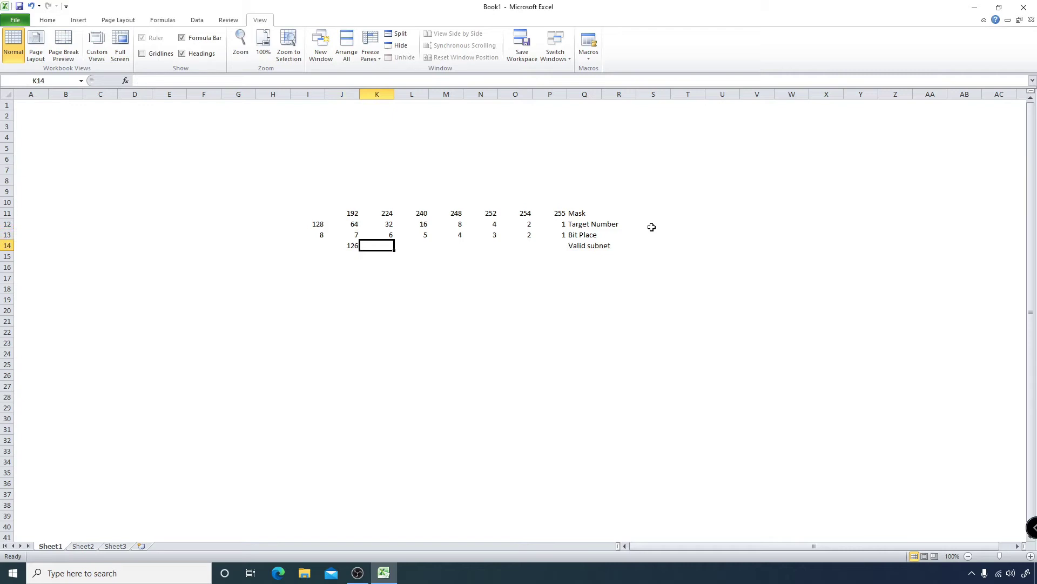
text(64)
key(BackSpace)
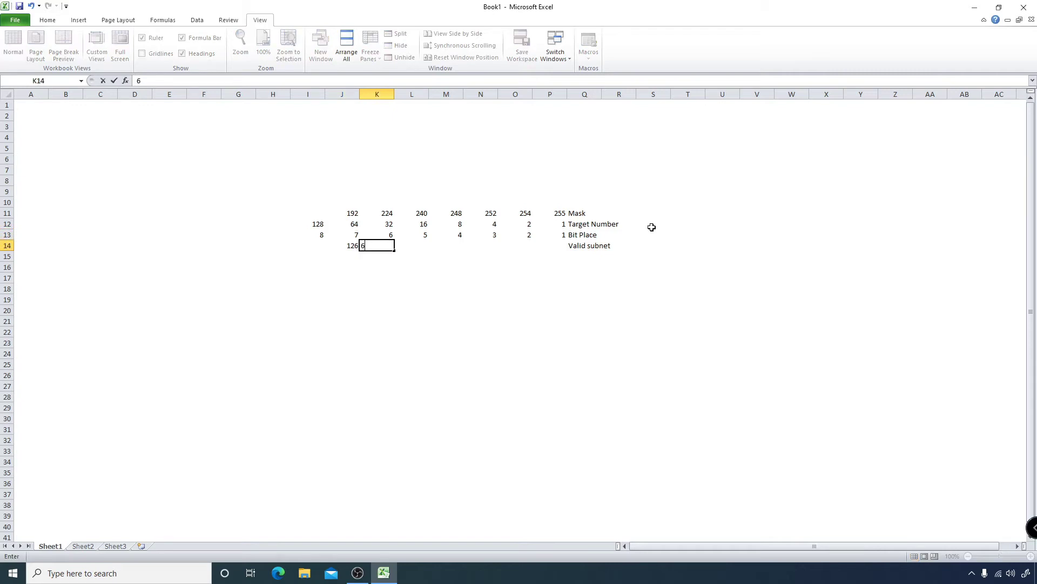
text(2)
key(Up)
key(Up)
key(Left)
key(Right)
key(Down)
key(Down)
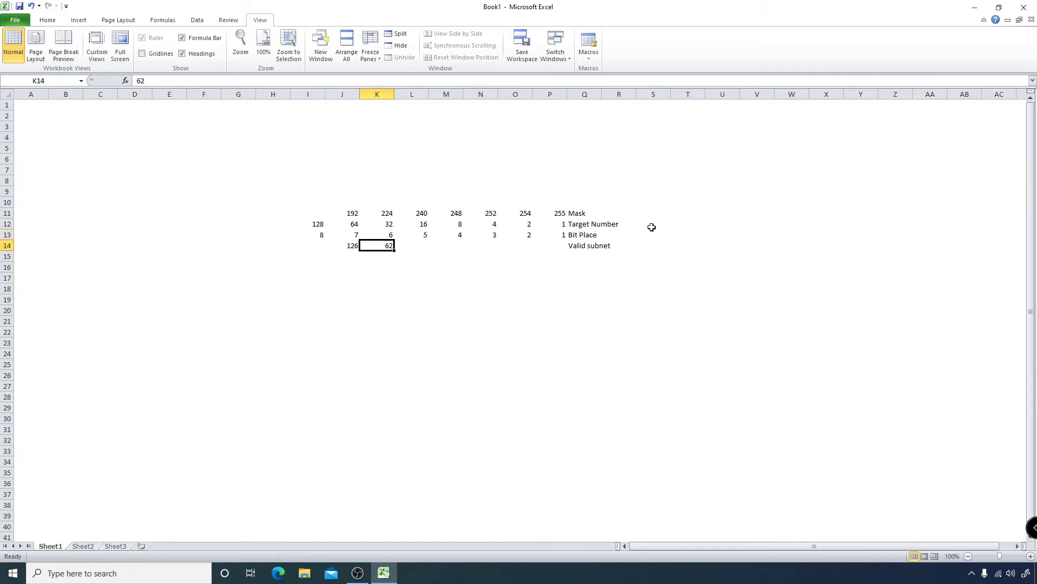
Complete the valid subnet row with 30, 14, 6 and 4 in cells L14 to O14.
key(Right)
text(30)
key(Right)
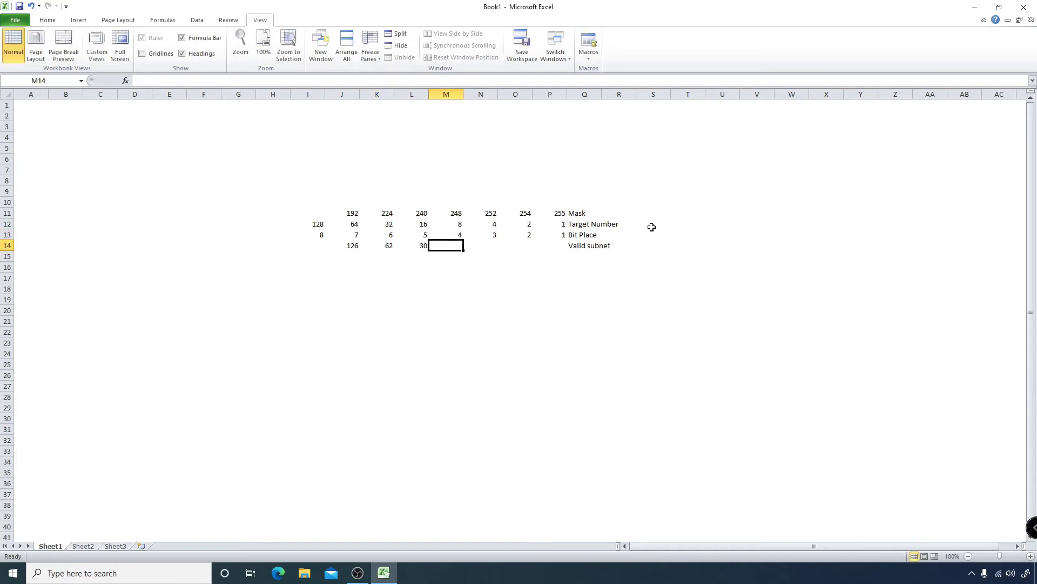
text(14)
key(Right)
text(6)
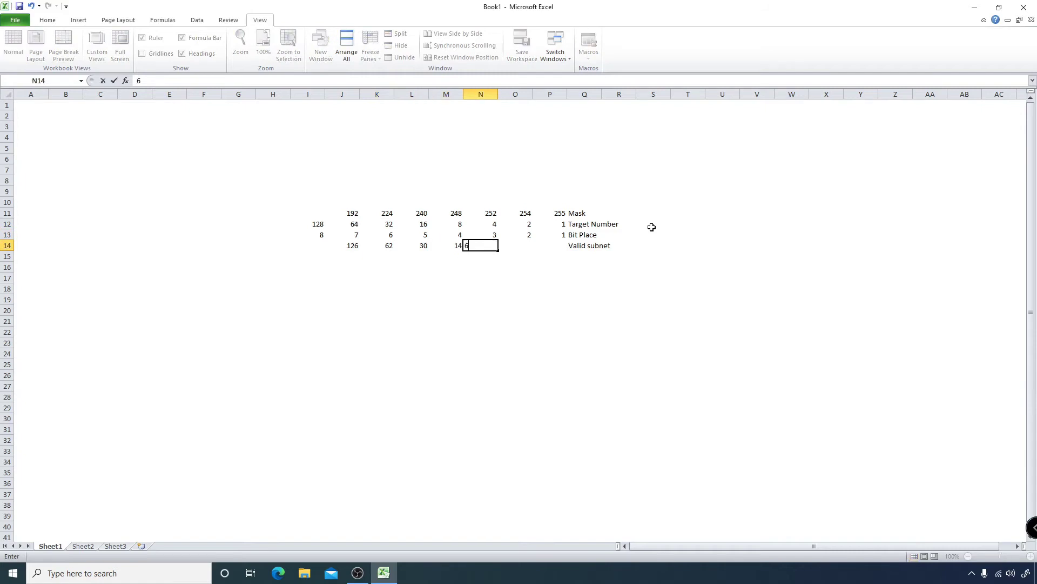
key(Right)
text(4)
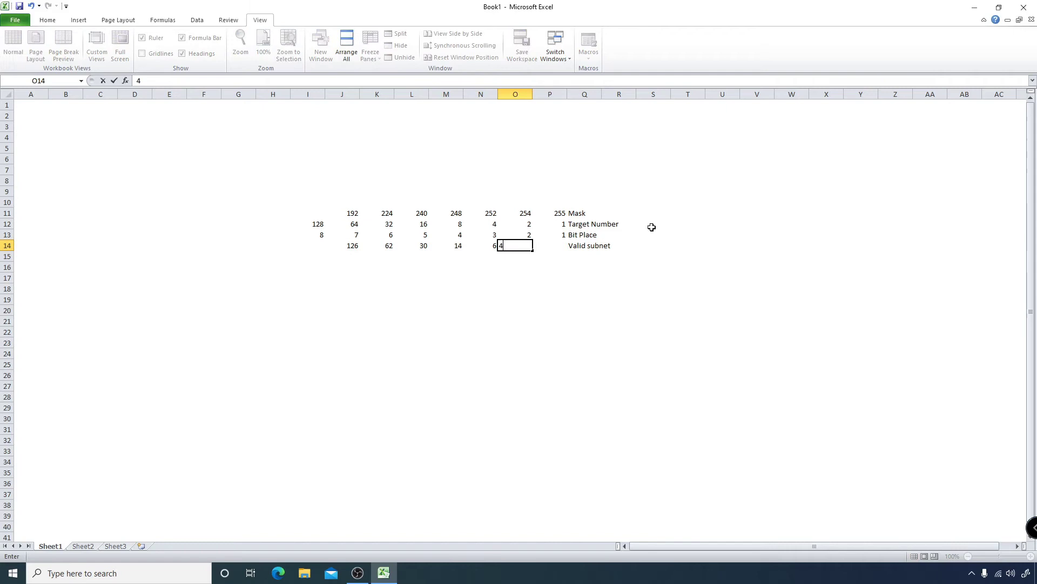
key(Right)
Add a bottom border beneath the bit place values in I13:P13.
key(Up)
key(Up)
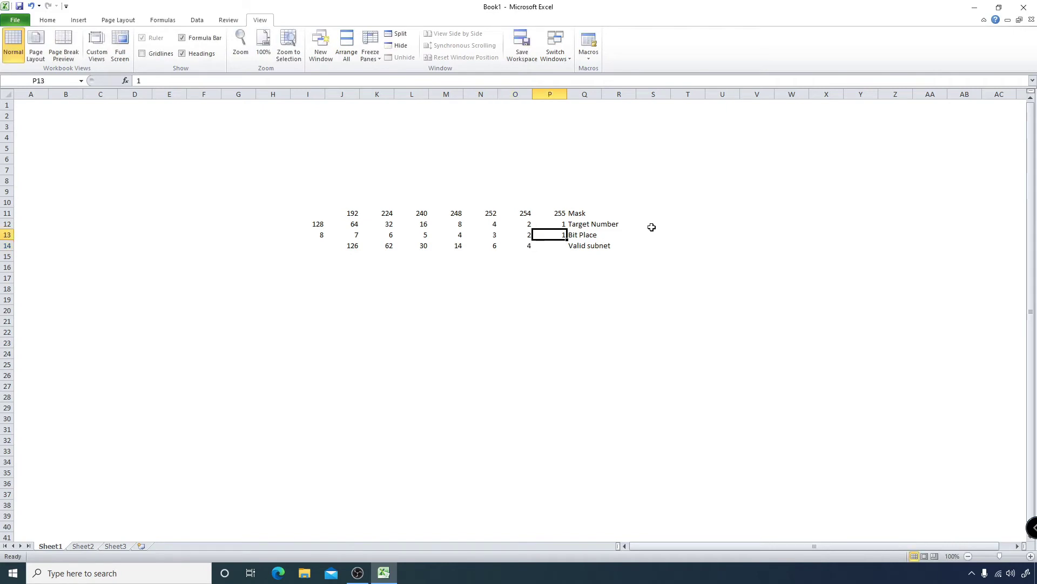
key(Down)
key(Left)
key(Left)
key(Left)
key(Left)
key(Left)
key(Left)
key(Left)
key(shift+Right)
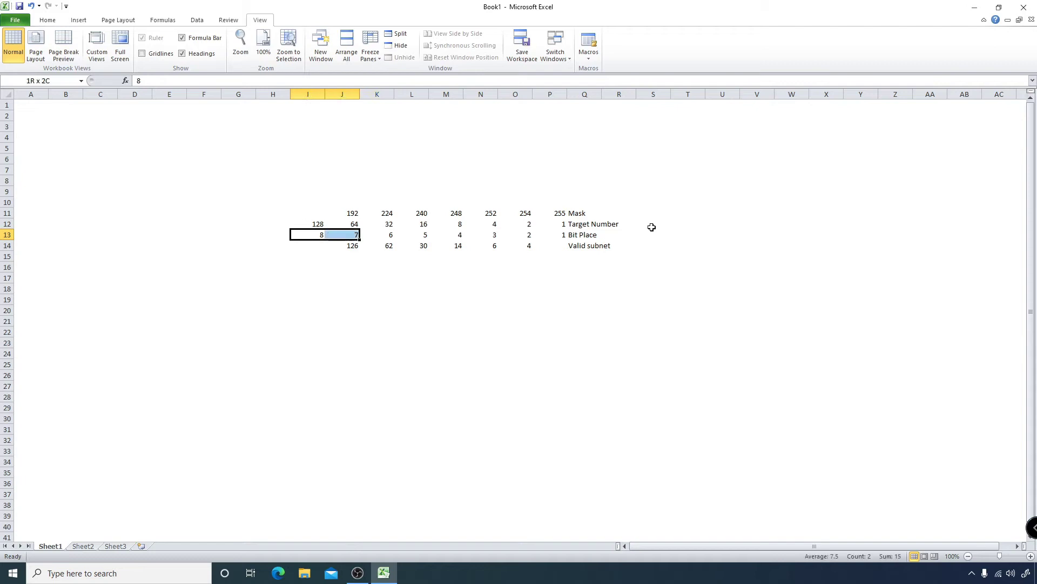
key(shift+Right)
key(shift+Right)
key(shift+Right)
key(shift+Right)
key(shift+Right)
key(shift+Right)
key(shift+Right)
key(shift+Left)
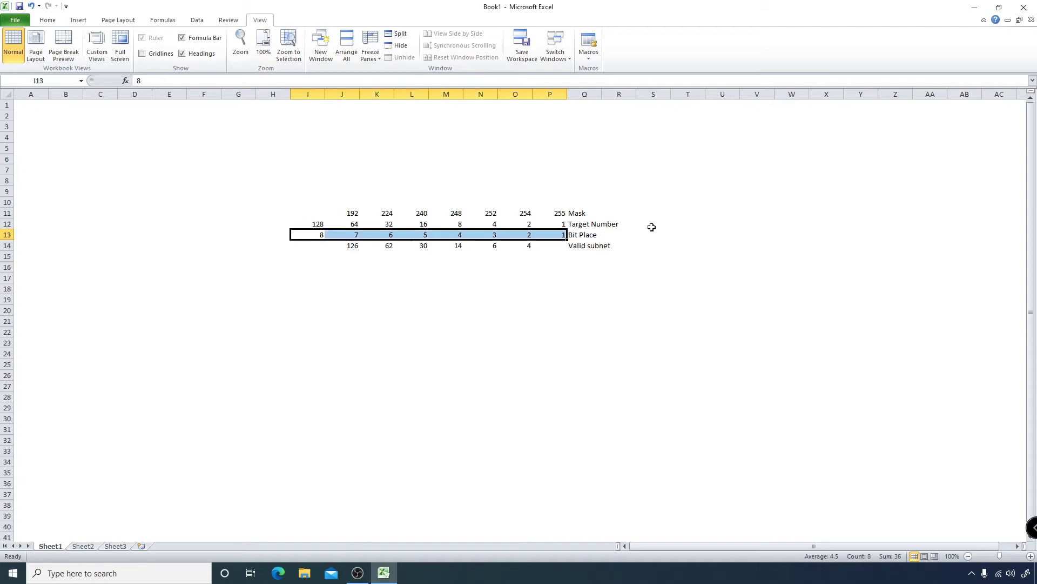
click(56, 23)
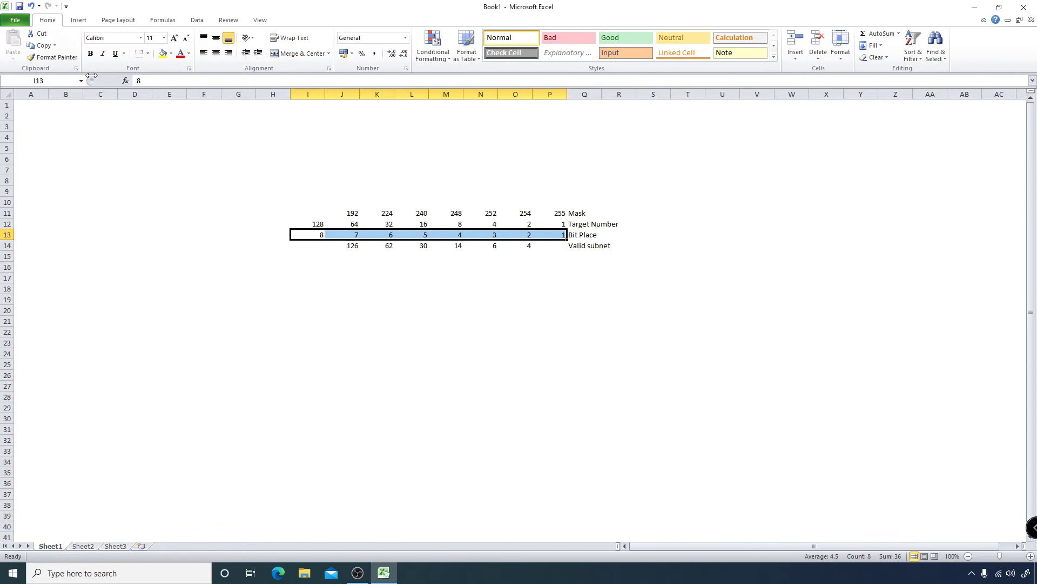
click(139, 54)
click(374, 292)
click(452, 271)
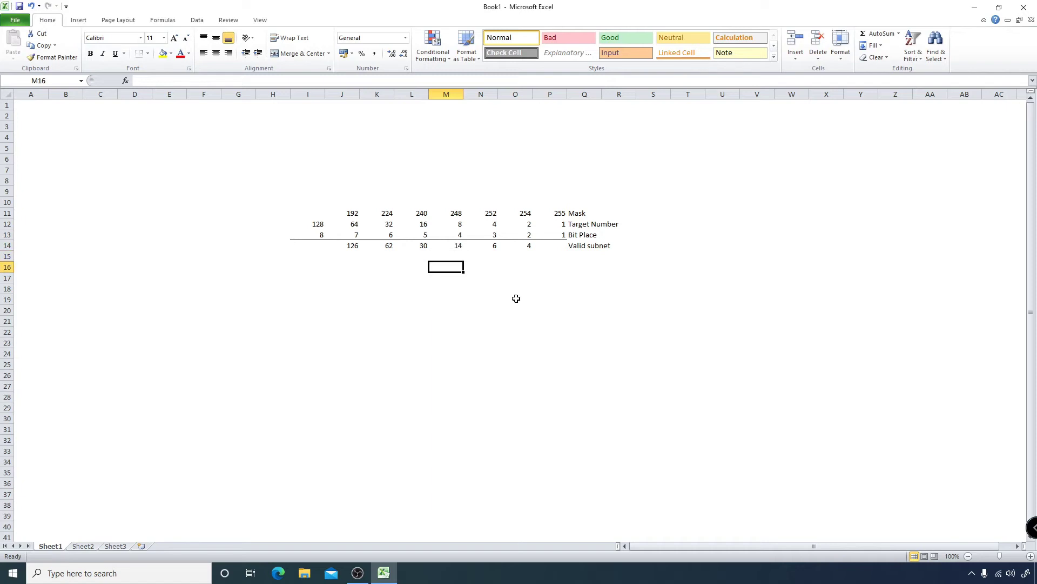
Enter the network address 192.168.0.0 in I17, below the chart.
key(Down)
key(Left)
key(Left)
key(Left)
key(Left)
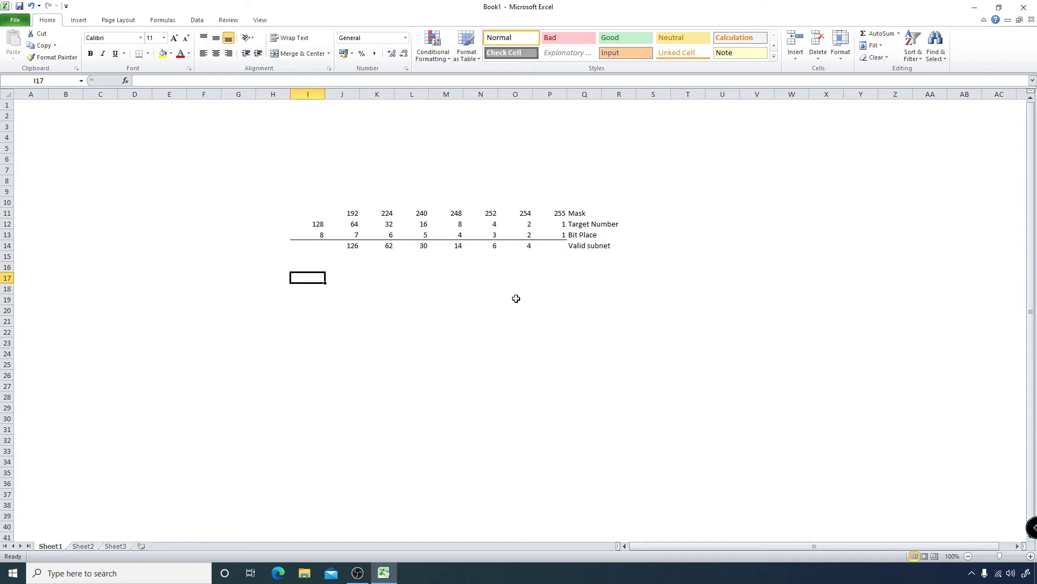
text(192.168.0.)
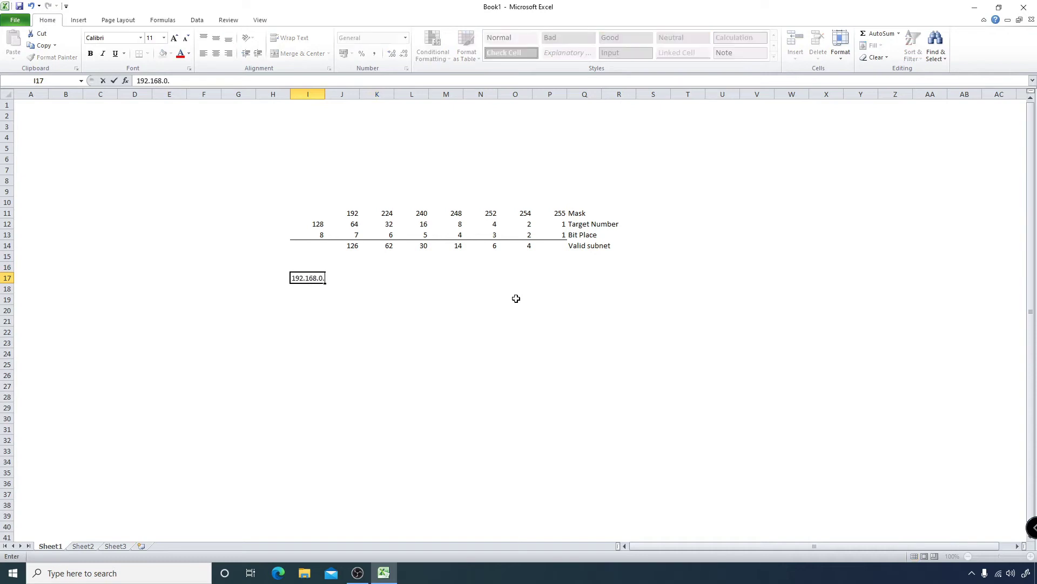
text(0)
key(Return)
Enter "9 subnets" in M17 as the requirement for the network address in the same row.
key(Up)
key(Right)
key(Right)
key(Right)
key(Right)
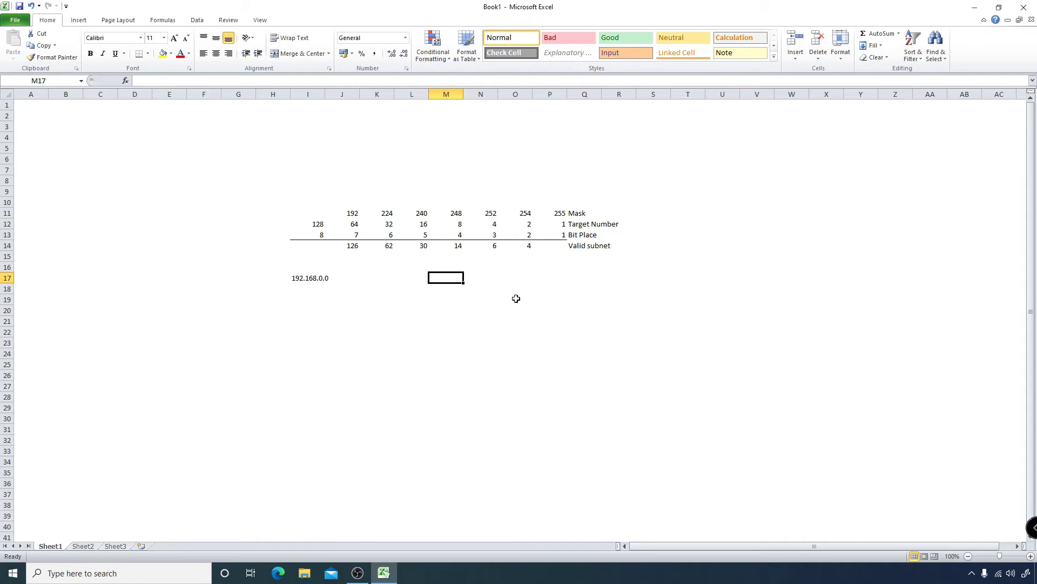
key(Up)
key(Up)
key(Up)
key(Right)
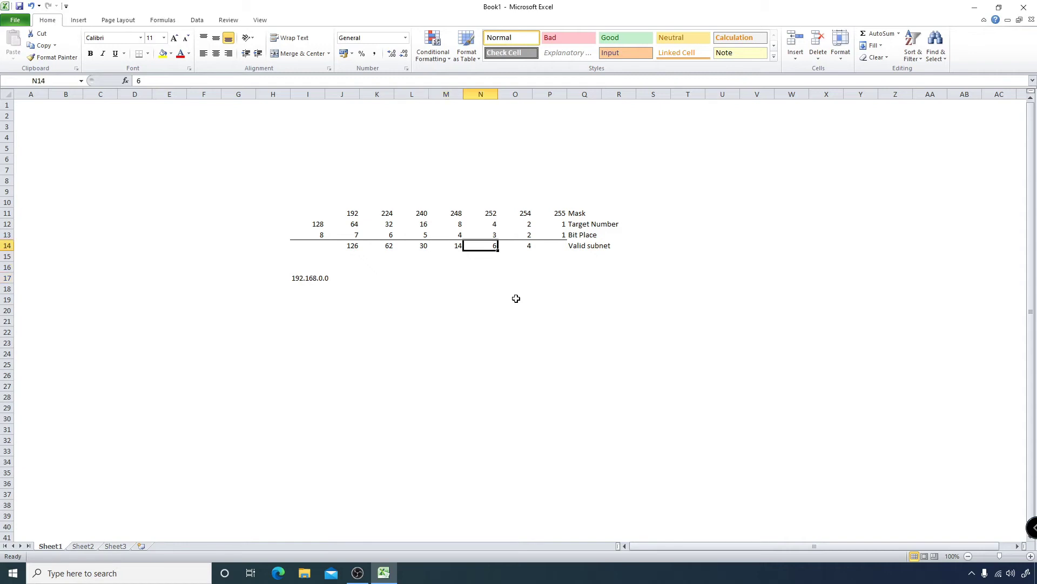
key(Down)
key(Down)
key(Down)
key(Left)
text(9 subnets)
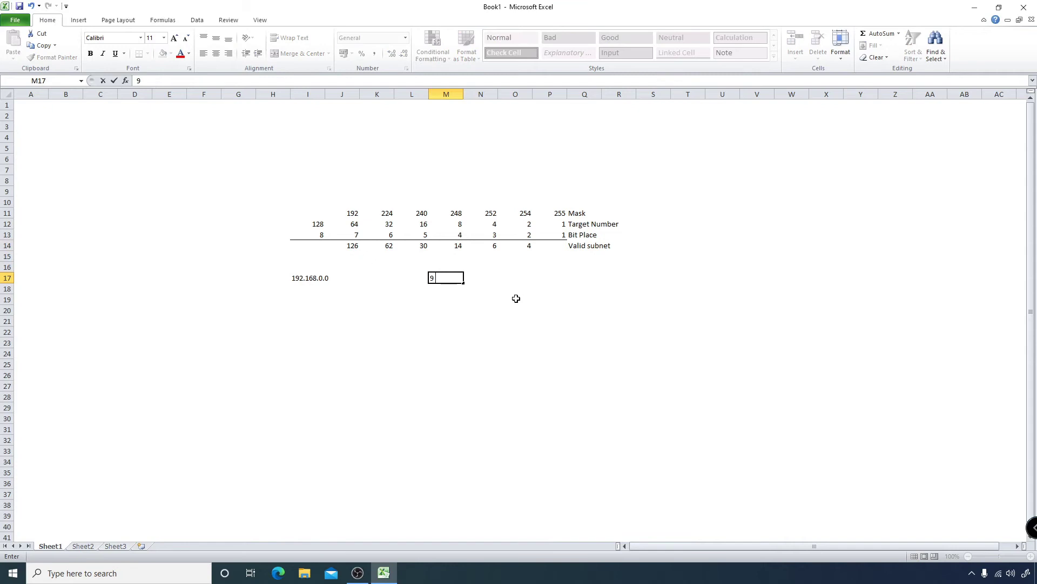
key(Up)
Compare the valid subnet values around M14 and N14 with the required 9 subnets.
key(Up)
key(Up)
key(Right)
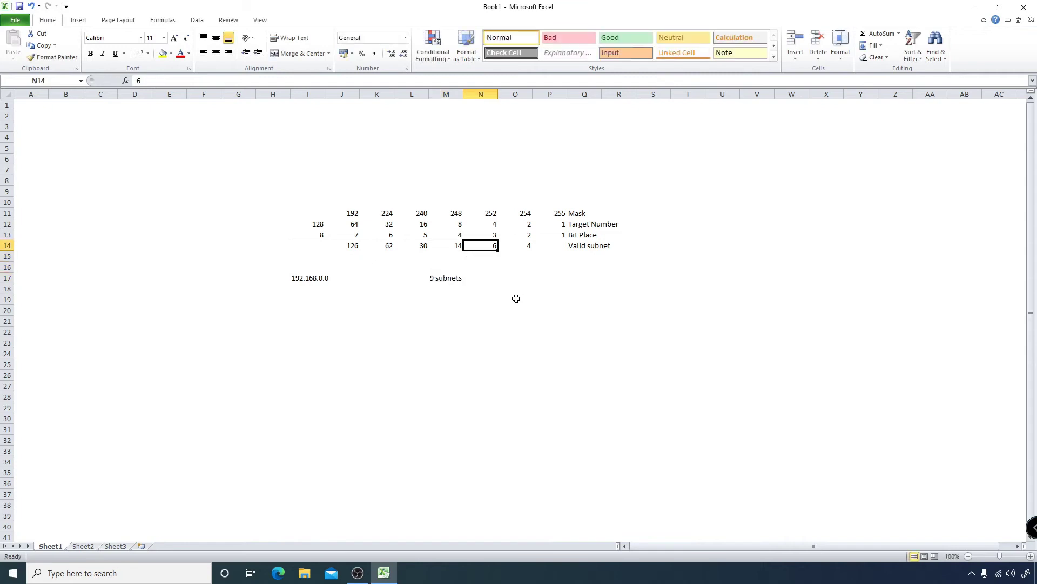
key(Right)
key(Right)
key(Left)
key(Left)
key(Left)
key(Right)
key(Right)
key(Left)
key(Left)
key(Left)
key(Right)
key(Right)
key(Right)
key(Left)
key(Left)
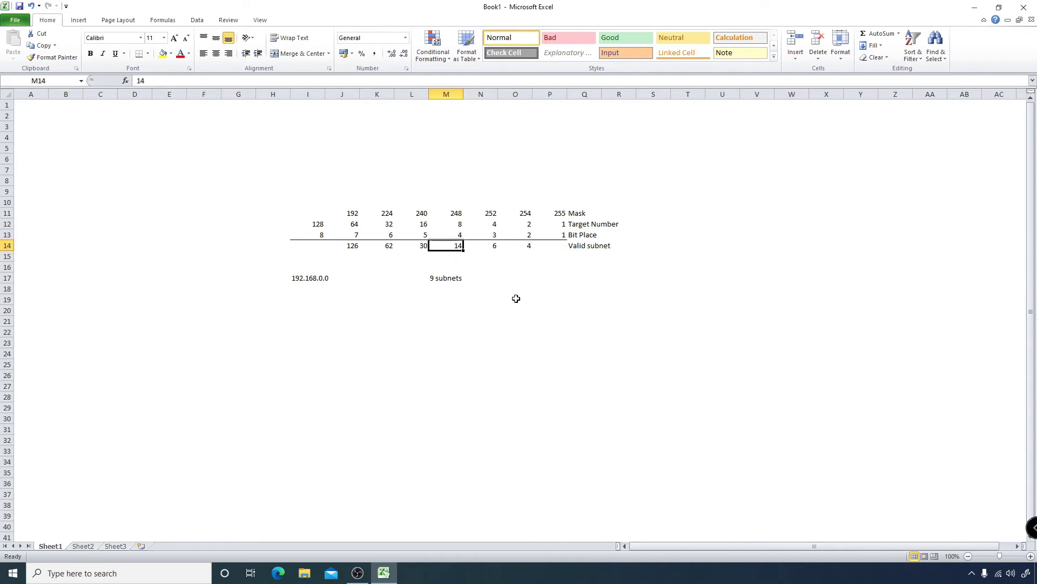
Count through the target numbers from I12 to L12 and check the mask above L12.
key(Up)
key(Up)
key(Left)
key(Left)
key(Left)
key(Left)
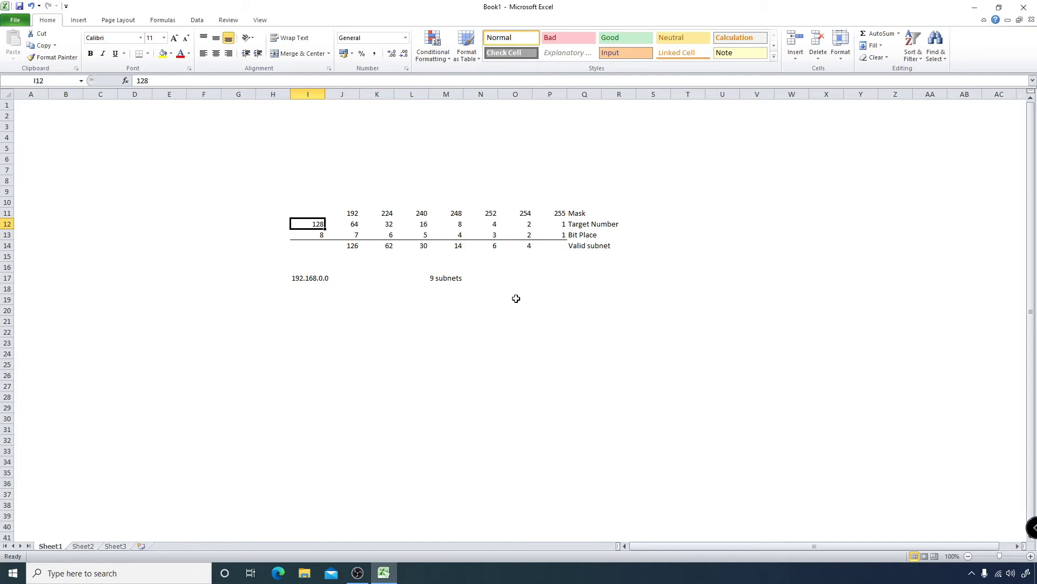
key(Right)
key(Right)
key(Right)
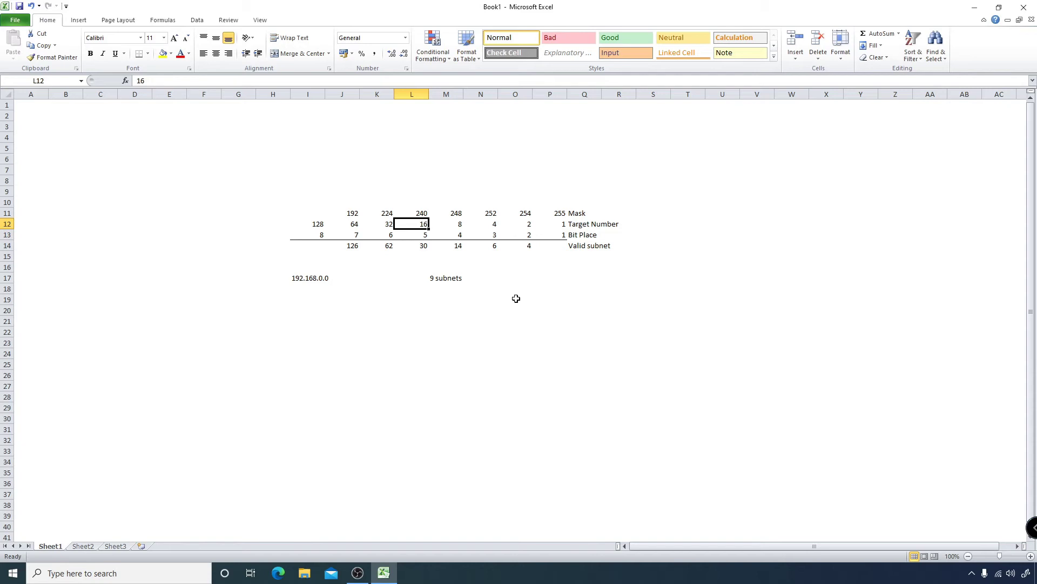
key(Up)
Enter the subnet mask 255.255.255.240 in K17, between the network address and the subnet requirement.
key(Down)
key(Down)
key(Down)
key(Down)
key(Down)
key(Down)
key(Down)
key(Down)
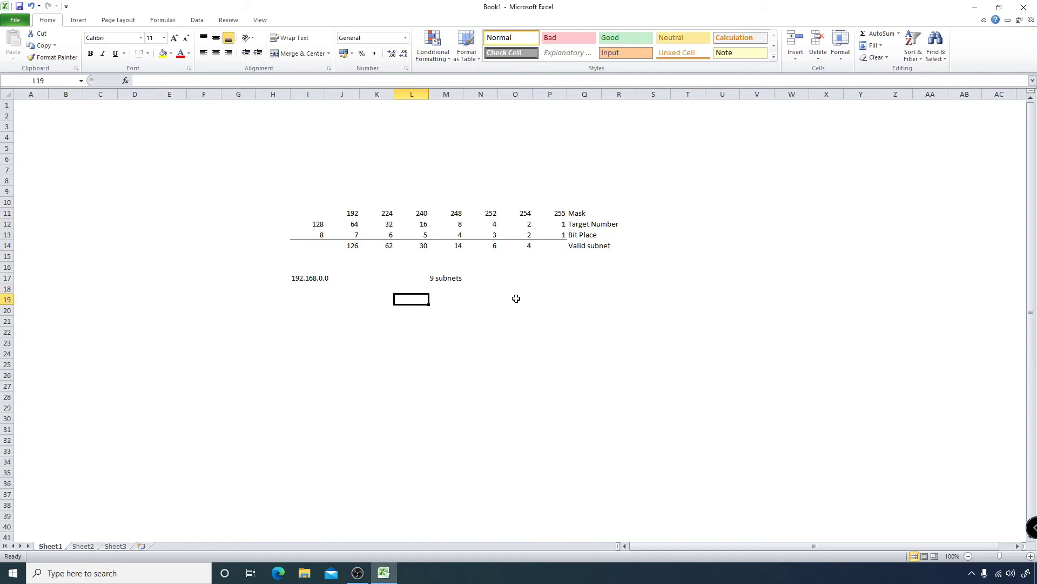
key(Up)
key(Up)
key(Left)
key(Left)
key(Right)
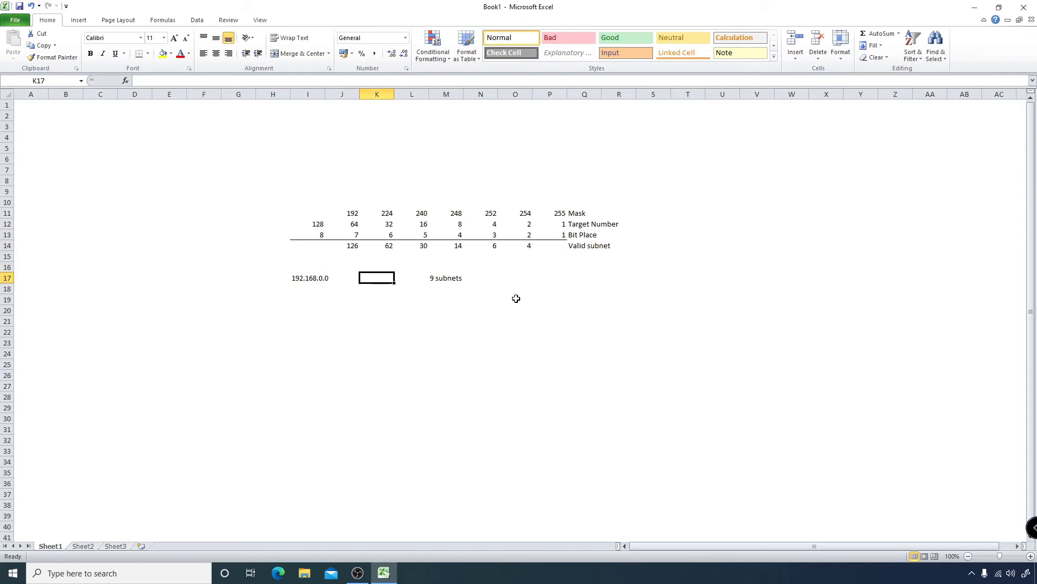
text(255.255.255)
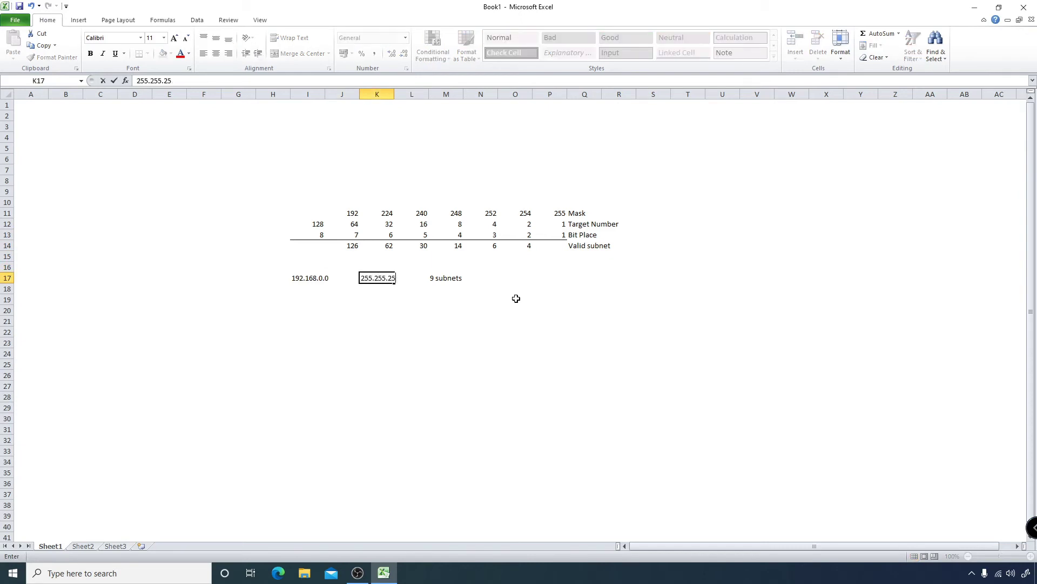
text(.240)
key(Return)
Start the subnet list with 192.168.0 in I20 and 0 in J20.
key(Down)
key(Down)
key(Left)
key(Left)
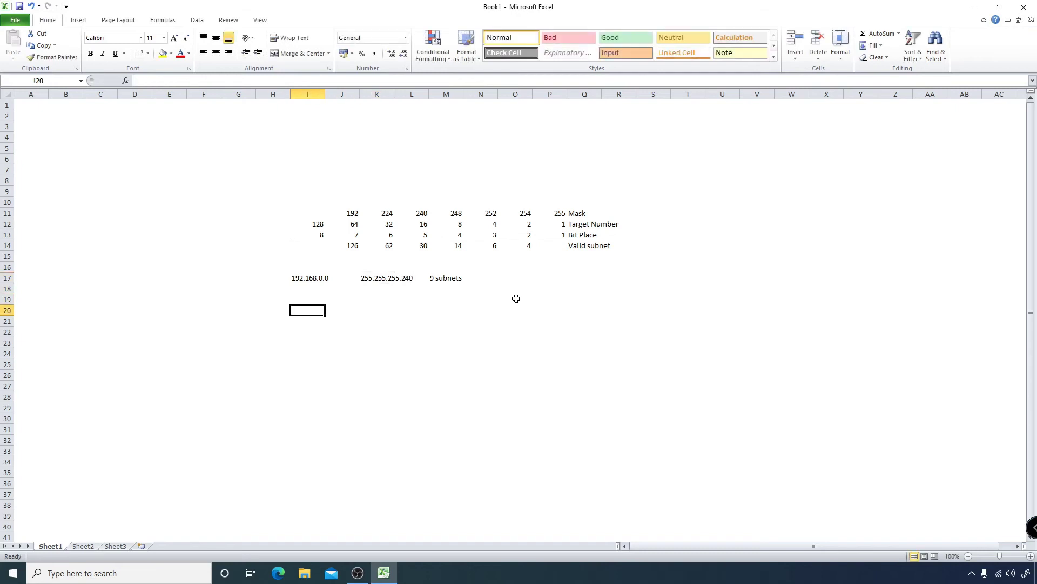
key(Up)
key(Down)
text(192.168)
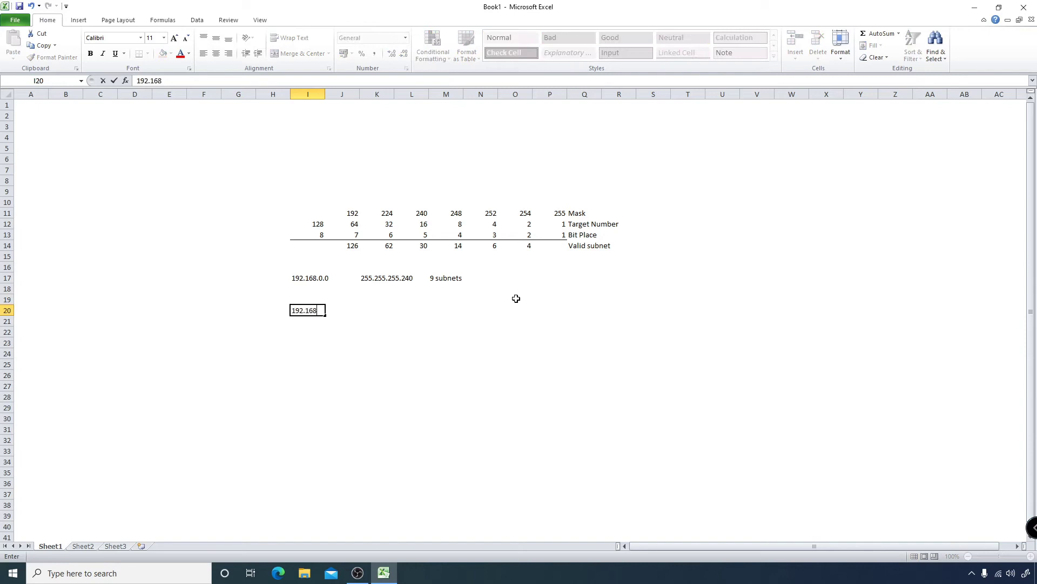
text(.0)
key(Tab)
text(0)
key(Return)
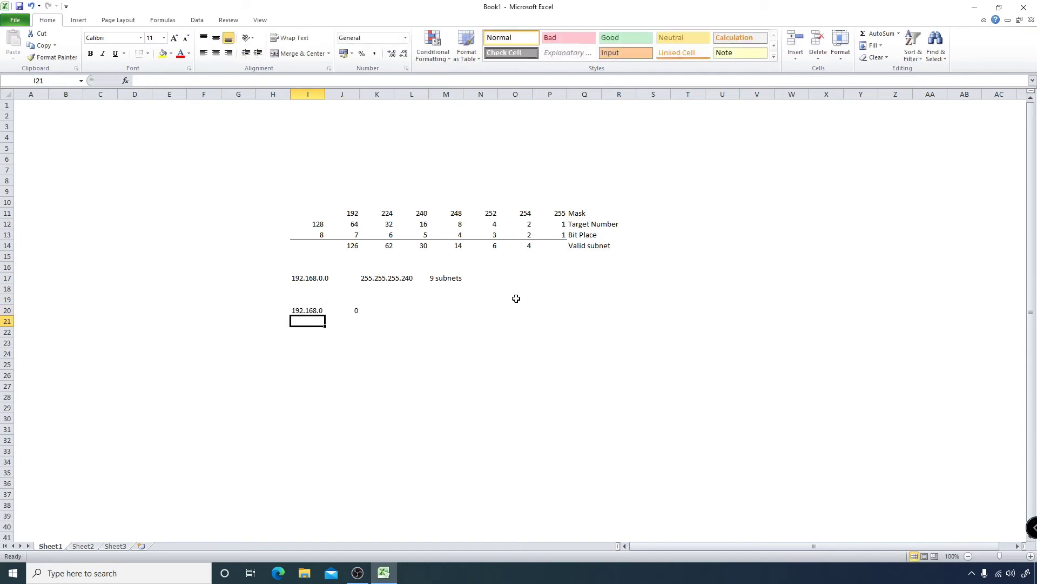
Add the second subnet with 192.168.0 in I21 and 16 in J21.
text(192.168)
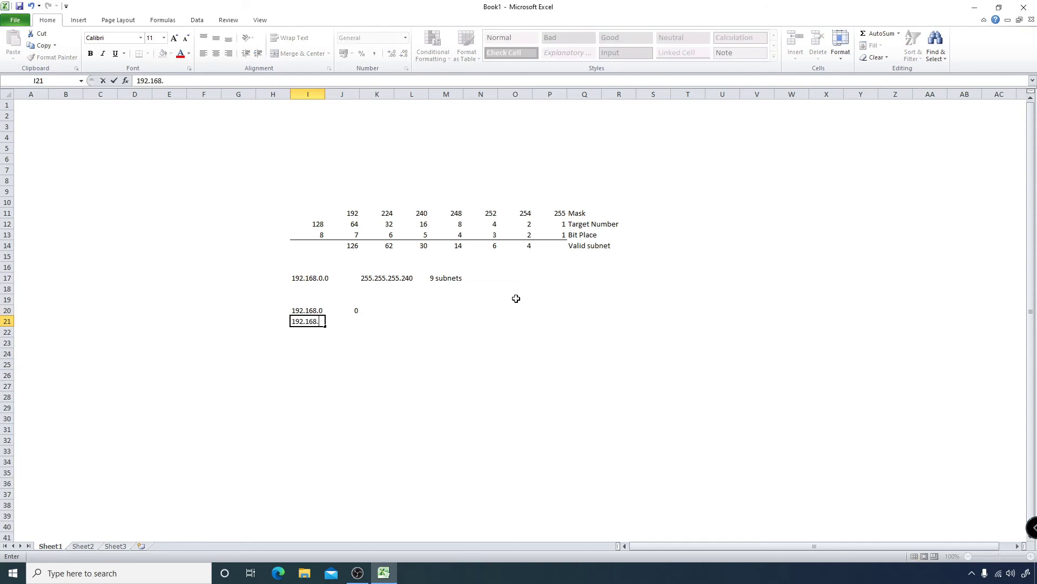
text(.0)
key(Tab)
text(16)
key(Return)
key(Return)
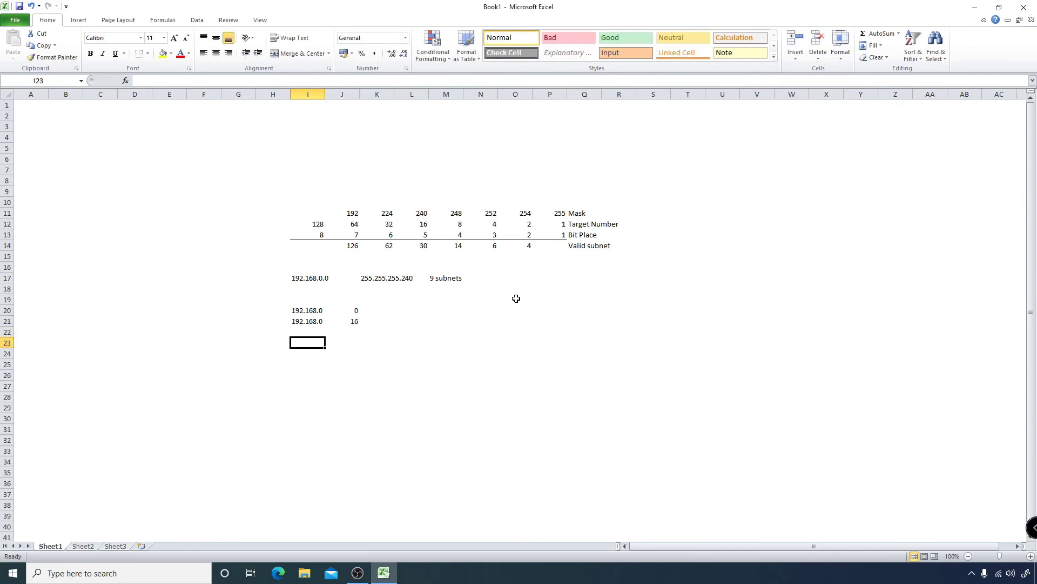
Fill the 192.168.0 prefix from I21 down to I32.
key(Up)
key(Up)
key(shift+Down)
key(shift+Down)
key(shift+Down)
key(shift+Down)
key(shift+Down)
key(shift+Down)
key(shift+Down)
key(shift+Down)
key(shift+Down)
key(shift+Down)
key(shift+Down)
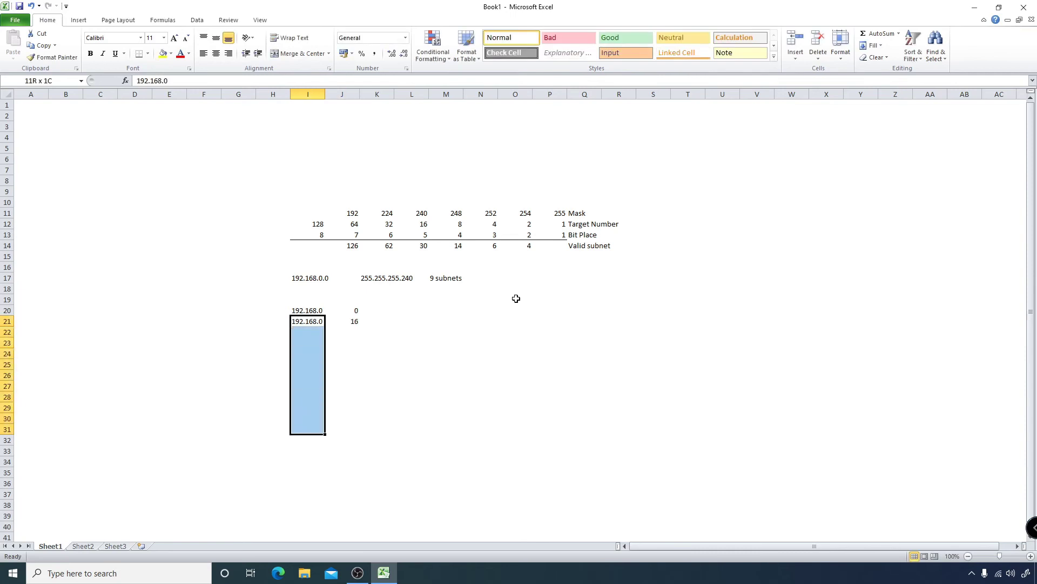
key(ctrl+d)
Replace the value in J21 with the formula =J20+16.
key(Right)
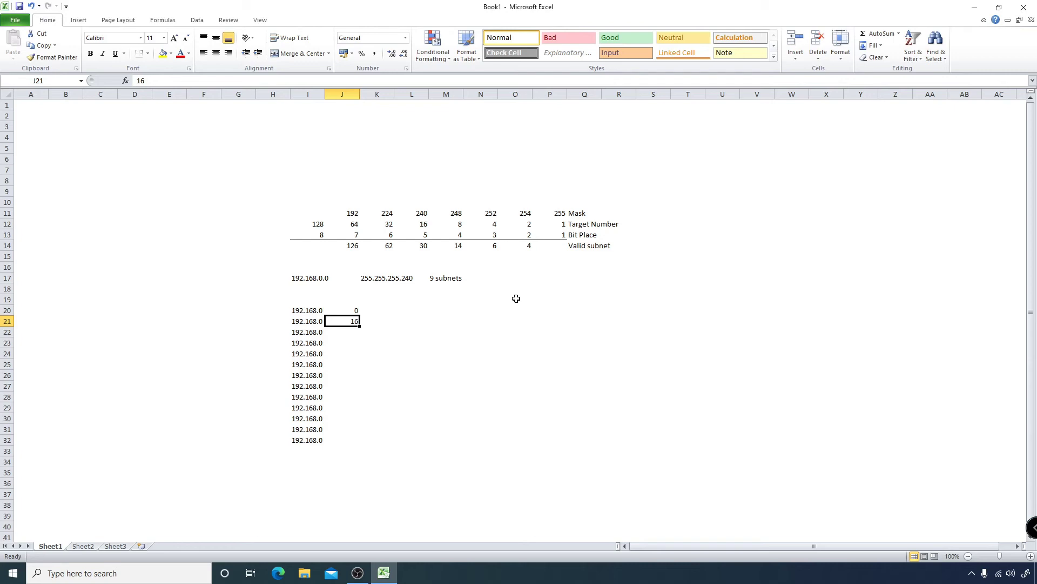
text(=)
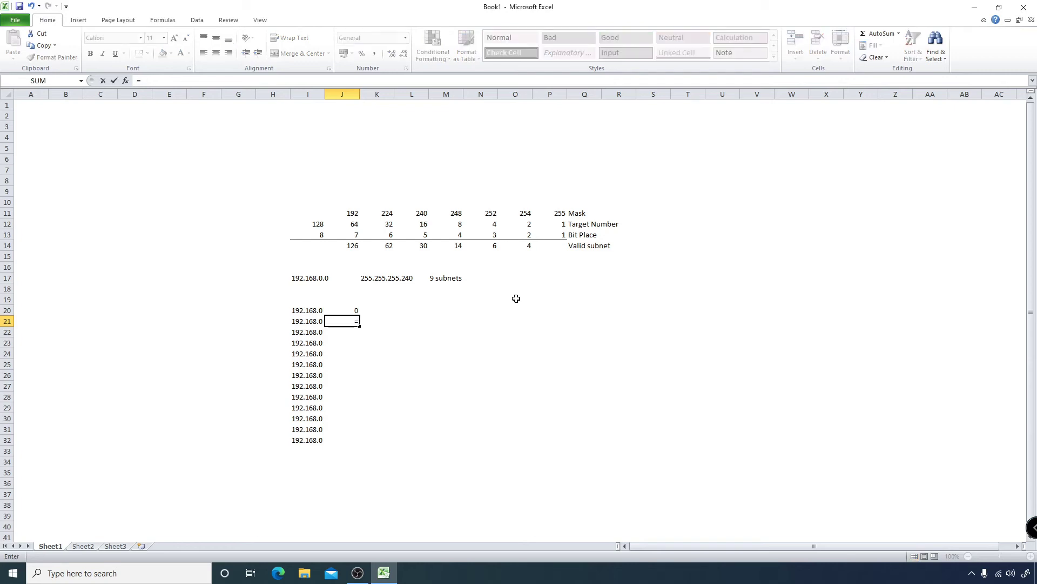
text(j20+16)
key(Return)
Fill the J21 increment formula down the column to J34.
key(Up)
key(shift+Down)
key(shift+Down)
key(shift+Down)
key(shift+Down)
key(shift+Down)
key(shift+Down)
key(shift+Down)
key(shift+Down)
key(shift+Down)
key(shift+Down)
key(shift+Down)
key(shift+Down)
key(shift+Down)
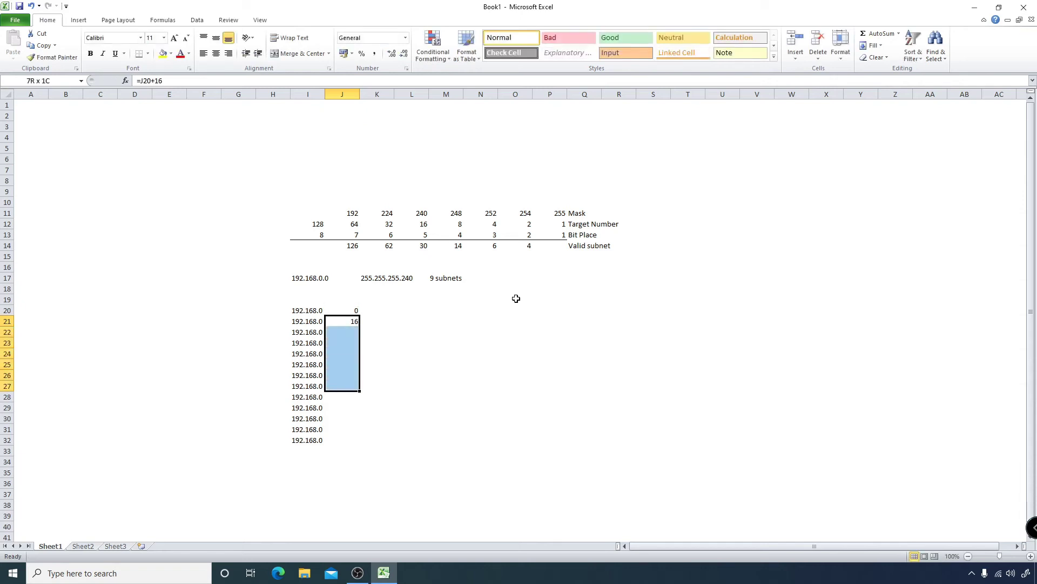
key(ctrl+d)
Extend the 192.168.0 prefix from I32 down to I39.
key(Left)
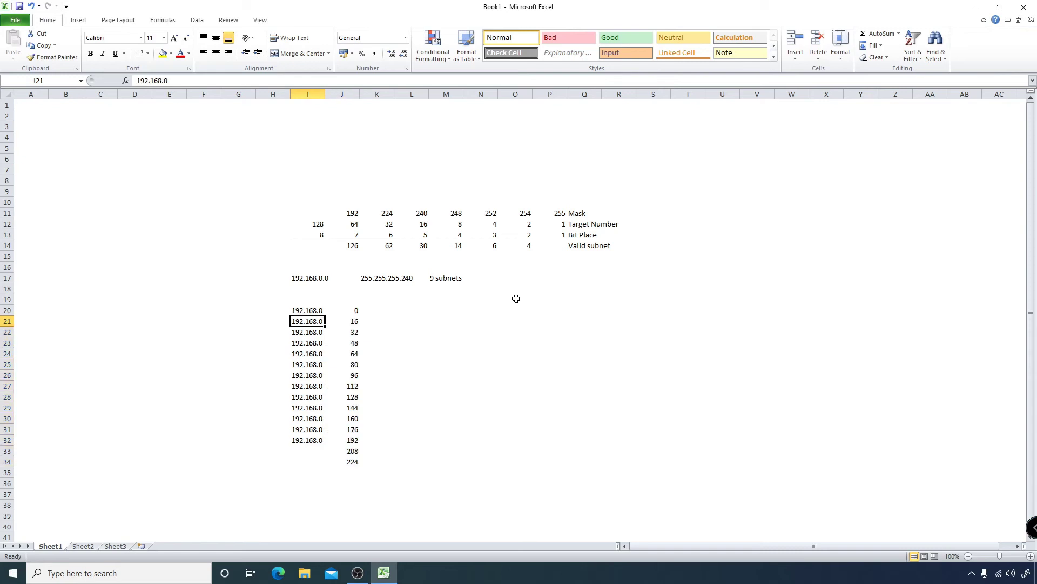
key(Down)
key(Down)
key(Down)
key(Down)
key(Down)
key(Down)
key(Down)
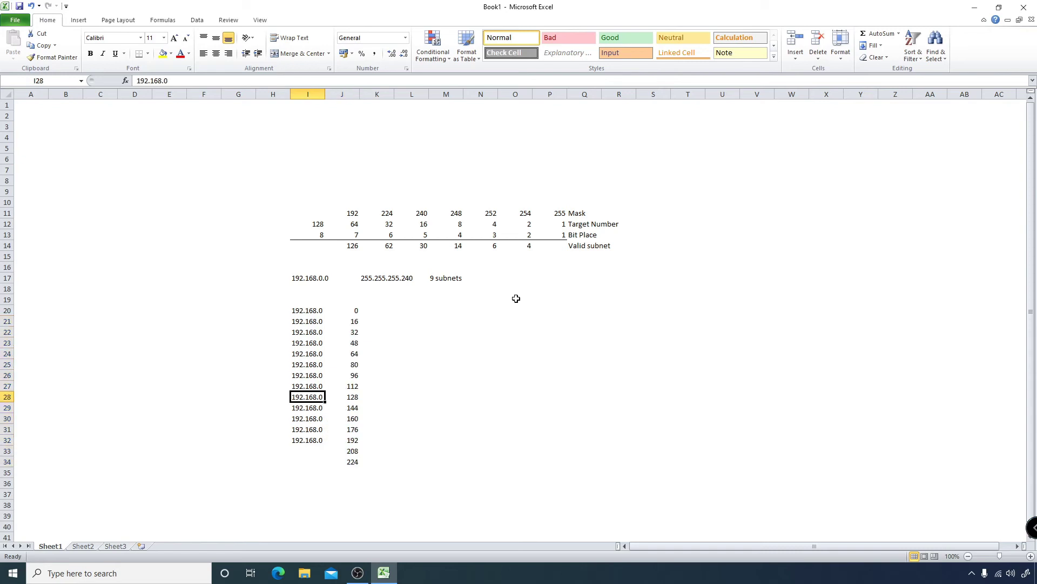
key(ctrl+Down)
key(shift+Down)
key(shift+Down)
key(shift+Down)
key(shift+Down)
key(shift+Down)
key(shift+Down)
key(shift+Down)
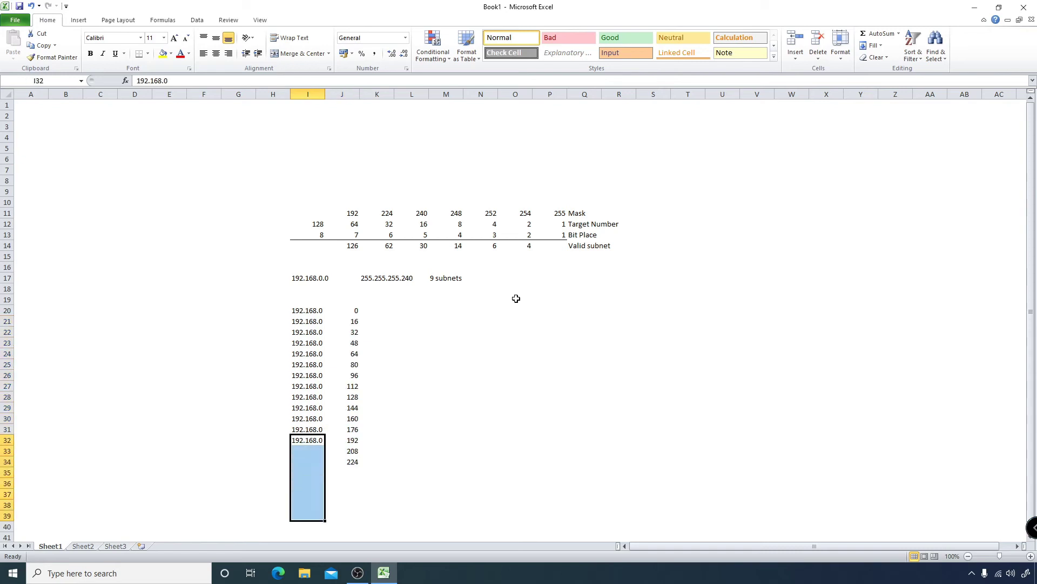
Fill the +16 formula from J34 down to J39.
key(Right)
key(Down)
key(Down)
key(shift+Down)
key(shift+Down)
key(shift+Down)
key(shift+Down)
key(shift+Down)
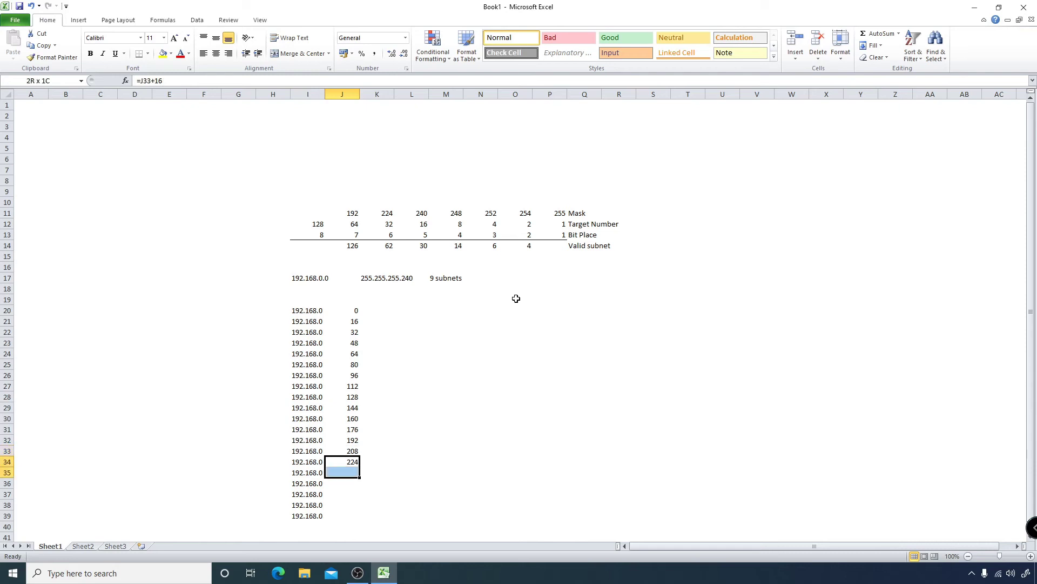
key(ctrl+d)
Delete the out-of-range subnet entries in I36:J39, keeping the list up to 240.
key(Down)
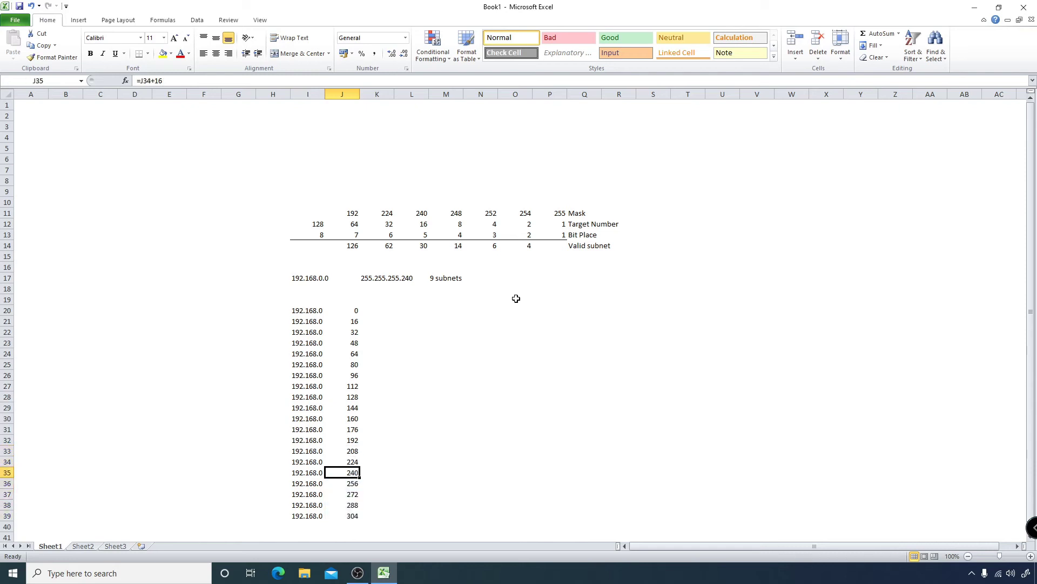
key(Down)
key(Down)
key(Up)
key(shift+Left)
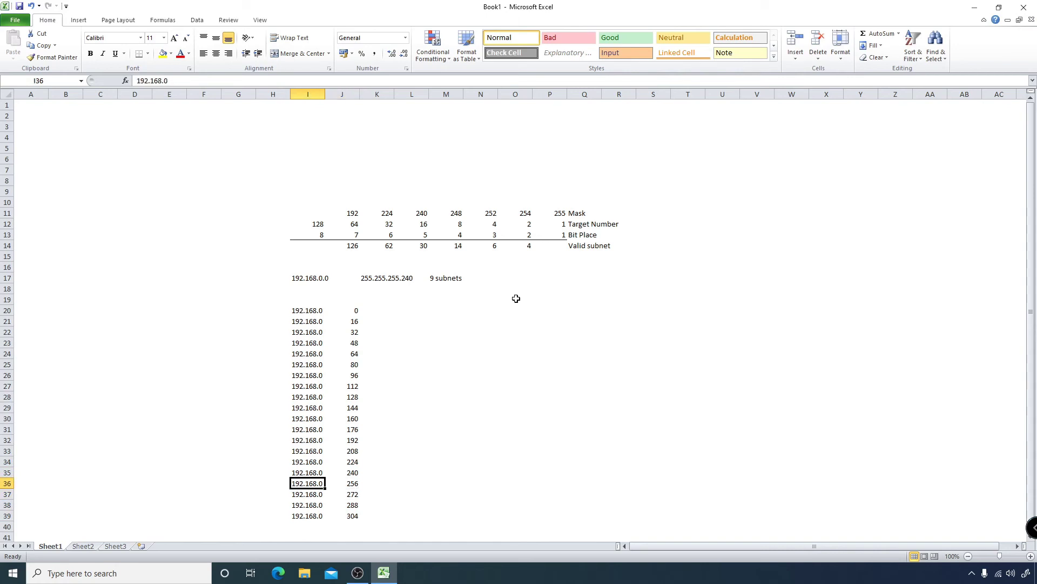
key(shift+Down)
key(shift+Down)
key(shift+Down)
key(ctrl+c)
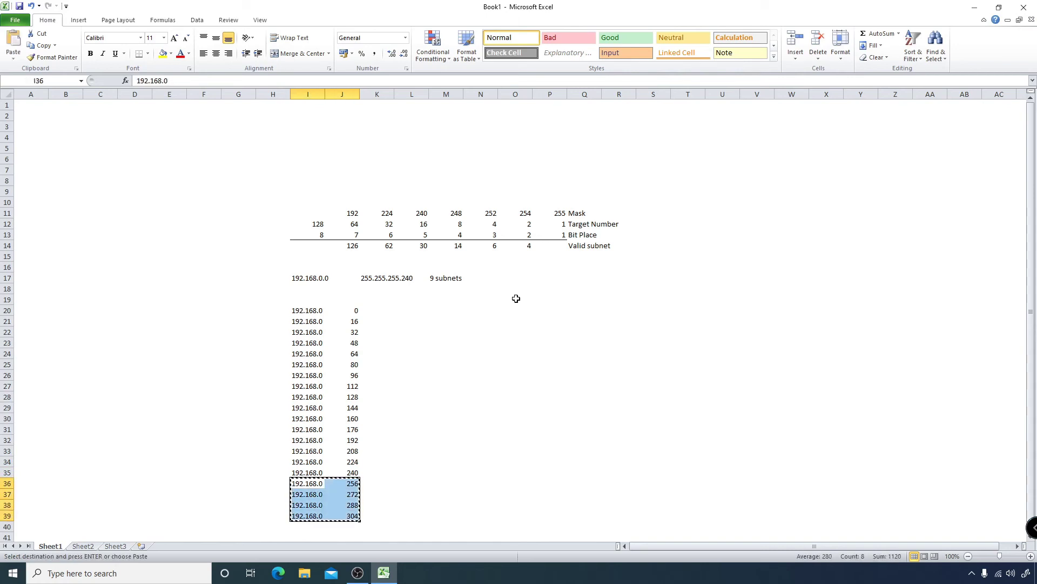
key(Delete)
key(Up)
key(Up)
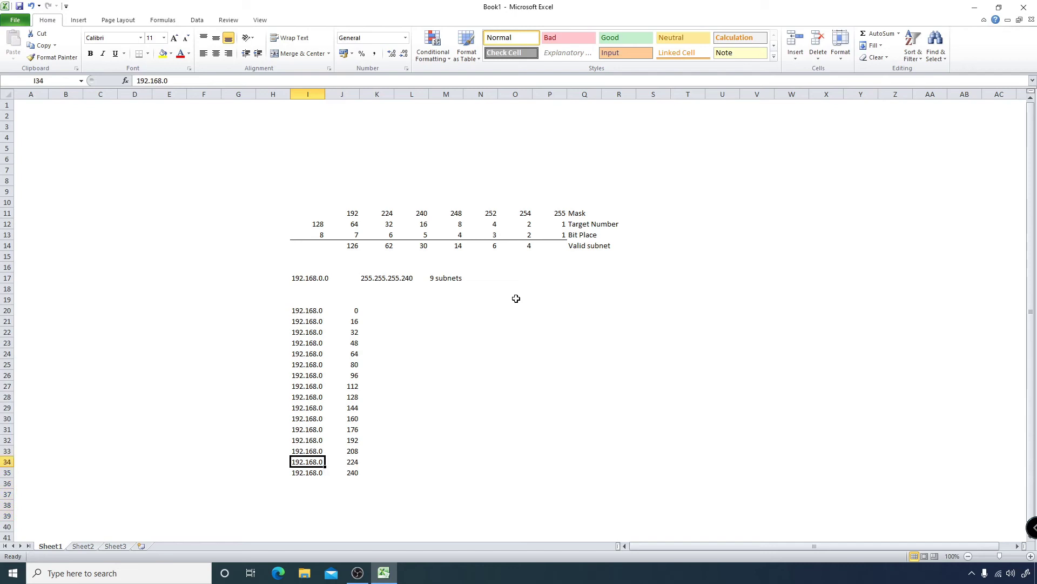
Highlight the subnets between the first and last entries, I21:J34, and examine the last subnet in row 35.
key(Right)
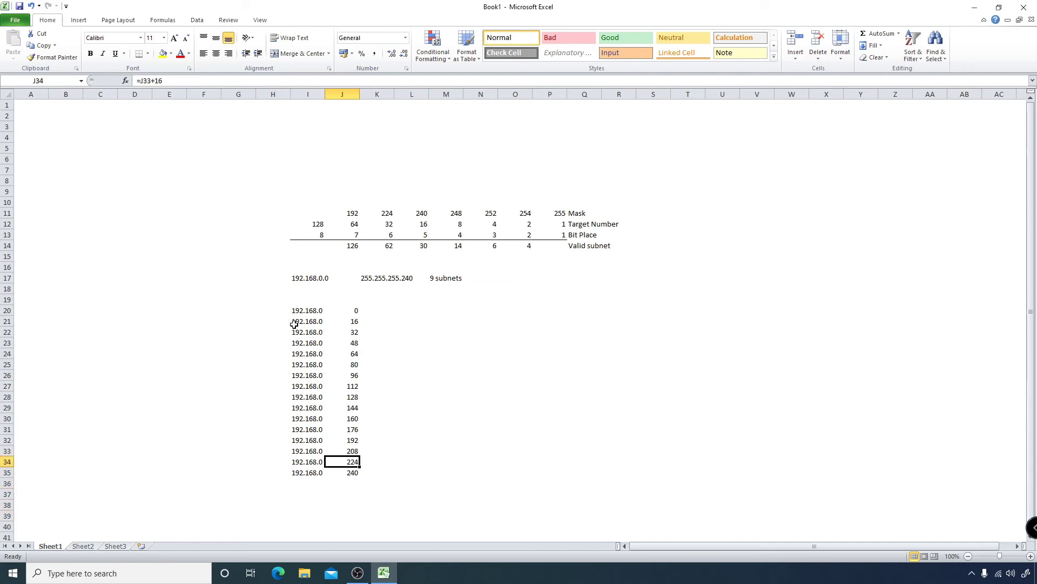
drag(294, 322, 350, 463)
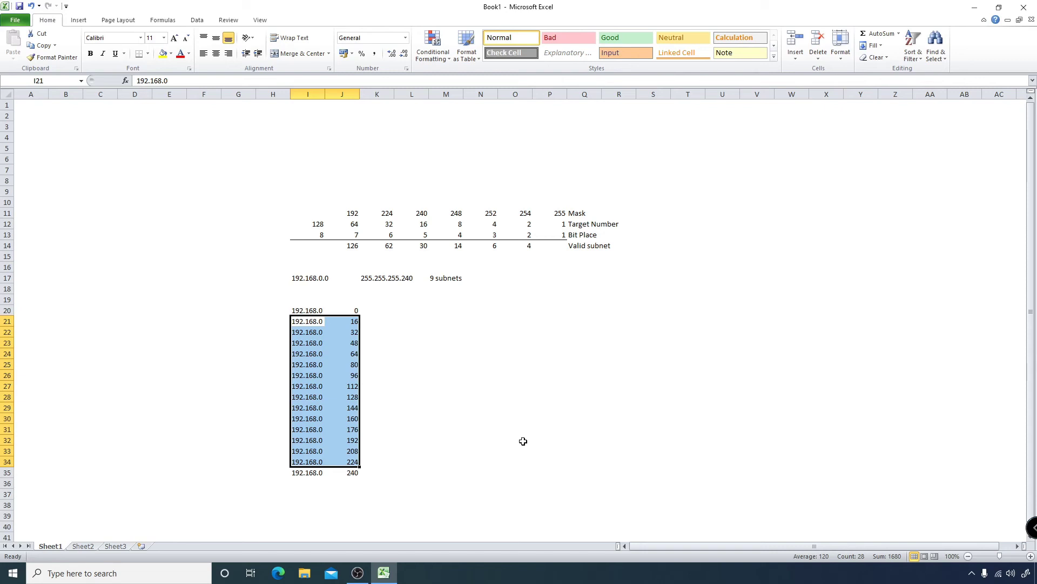
key(Down)
key(Down)
key(Down)
key(Down)
key(Down)
key(Down)
key(Down)
key(Down)
key(Down)
key(Down)
key(Down)
key(Down)
key(Down)
key(Down)
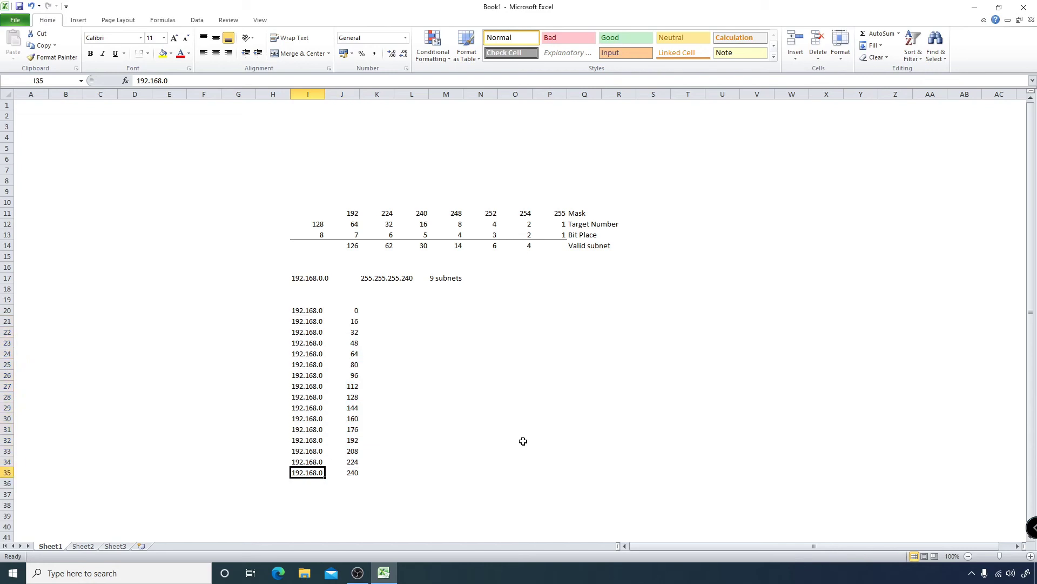
Review the subnet list back up to the first subnet in row 20.
key(Right)
key(Up)
key(Up)
key(Up)
key(Up)
key(Up)
key(Up)
key(Up)
key(Up)
key(Up)
key(Up)
key(Up)
key(Up)
key(Up)
key(Up)
key(Up)
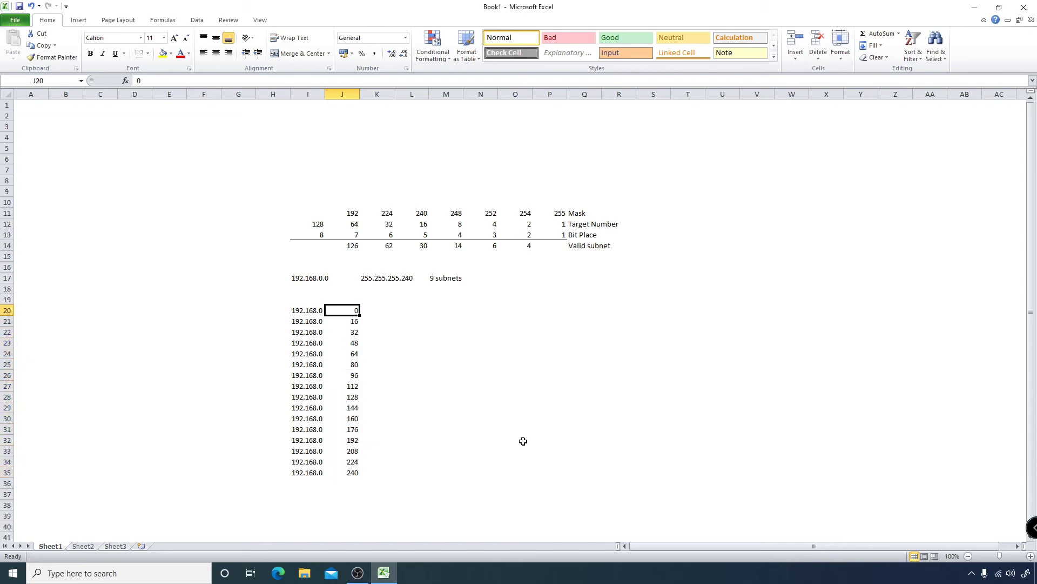
key(Left)
key(Right)
key(Right)
key(Right)
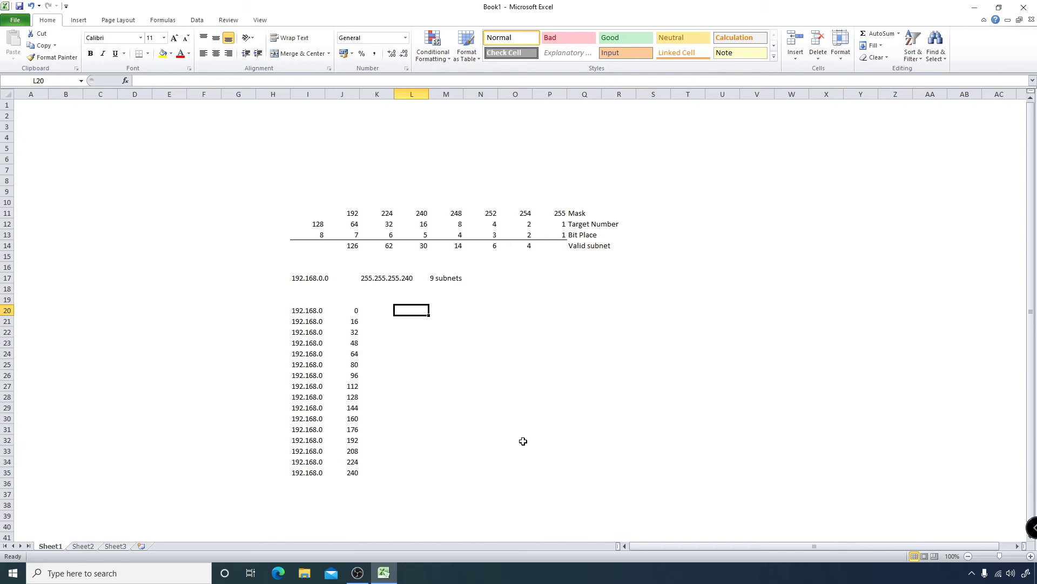
key(Left)
key(Left)
key(Left)
key(Right)
key(Right)
key(Right)
Enter the example subnet address 192.168.0.112 in L27, on the row of the 112 subnet.
key(Down)
key(Down)
key(Down)
key(Down)
key(Down)
key(Down)
key(Down)
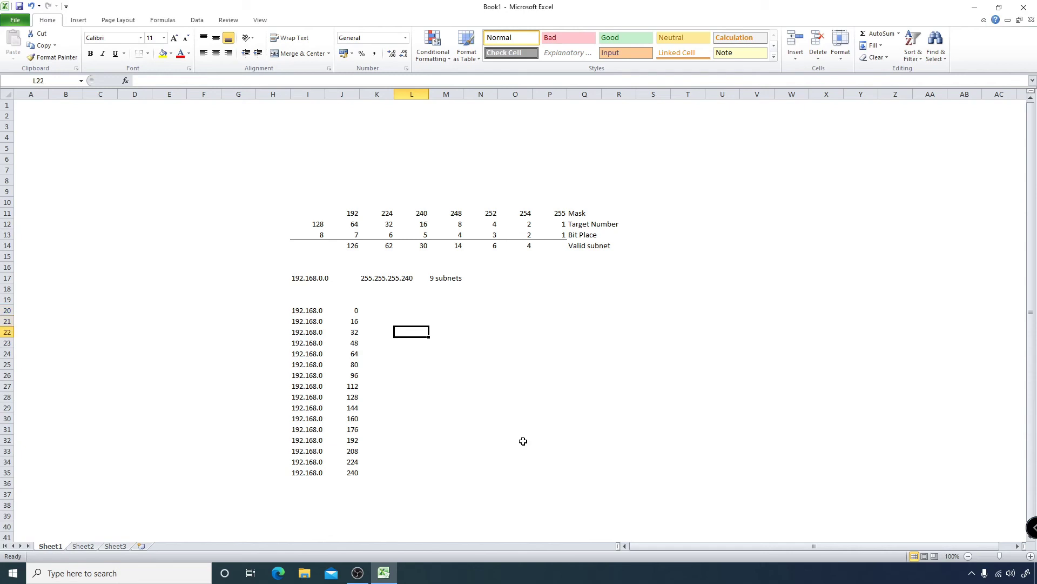
key(Left)
key(Left)
key(Left)
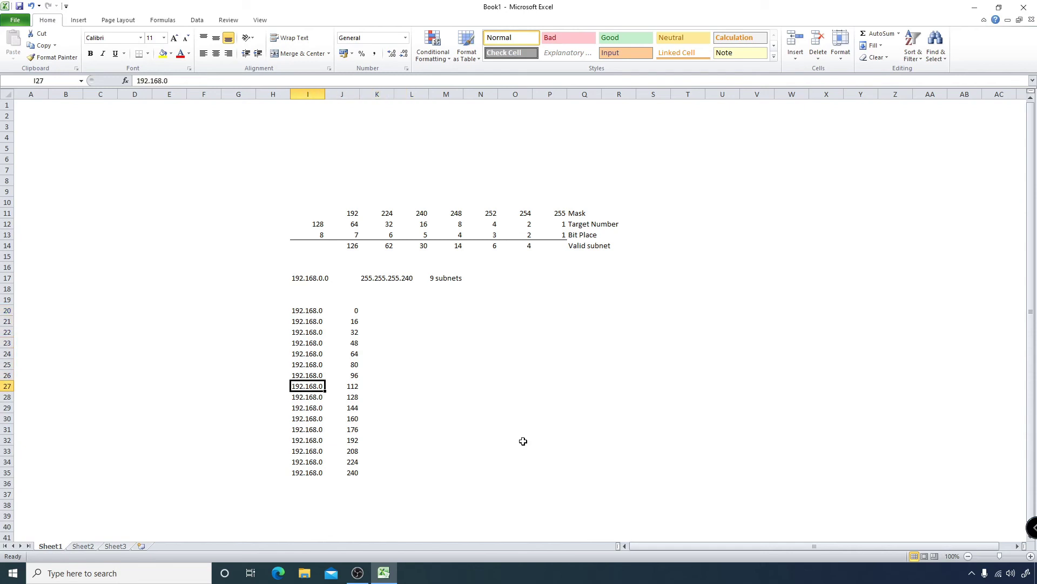
key(Right)
key(Right)
key(Right)
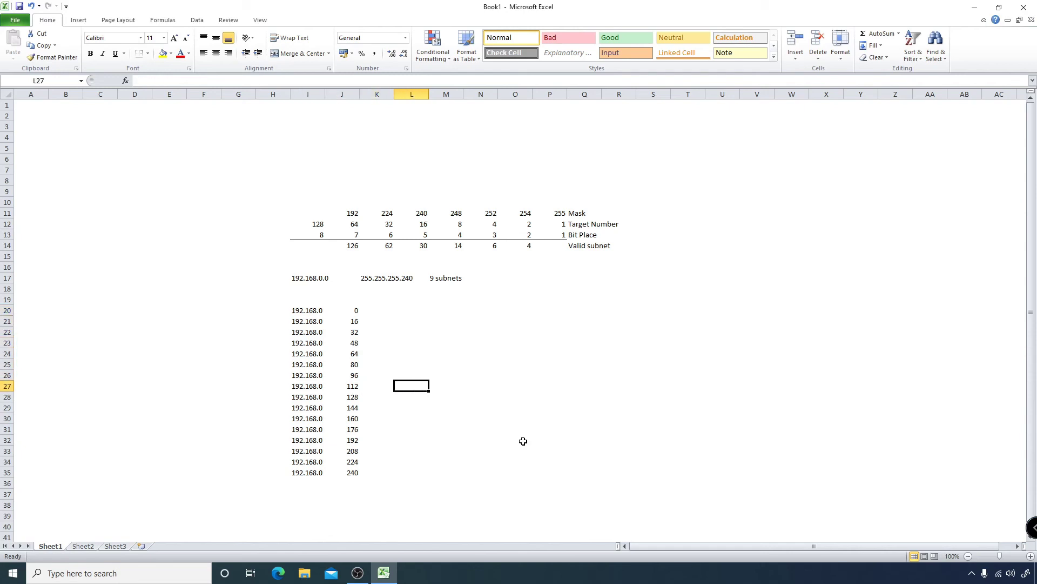
text(192.)
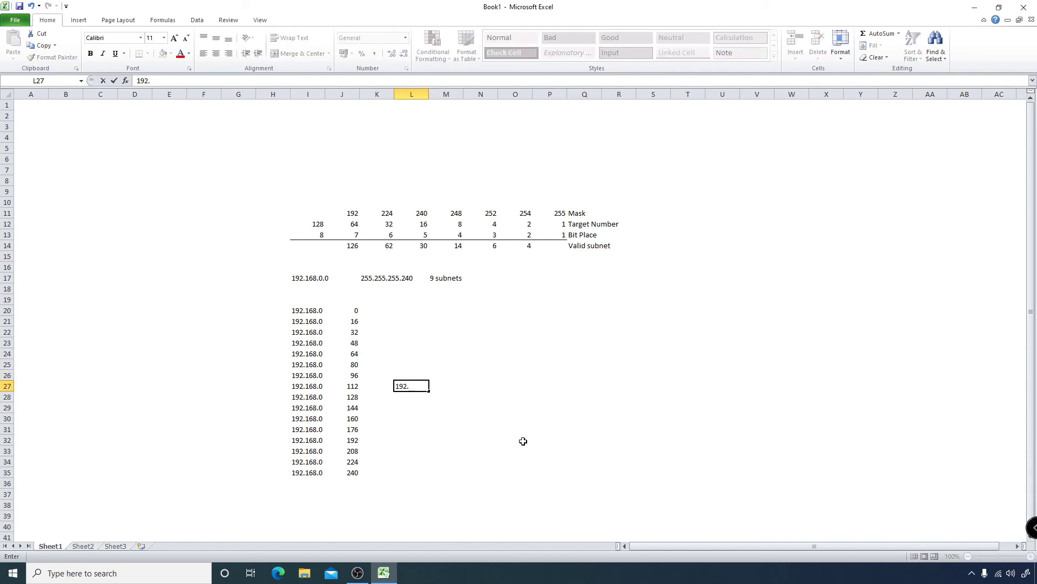
text(168.0.112)
key(Tab)
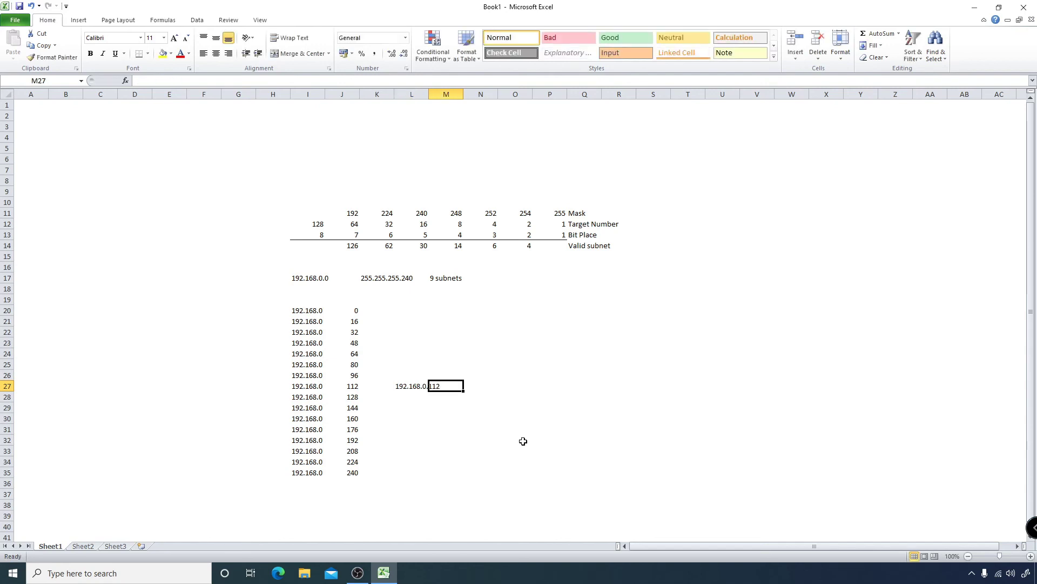
key(Tab)
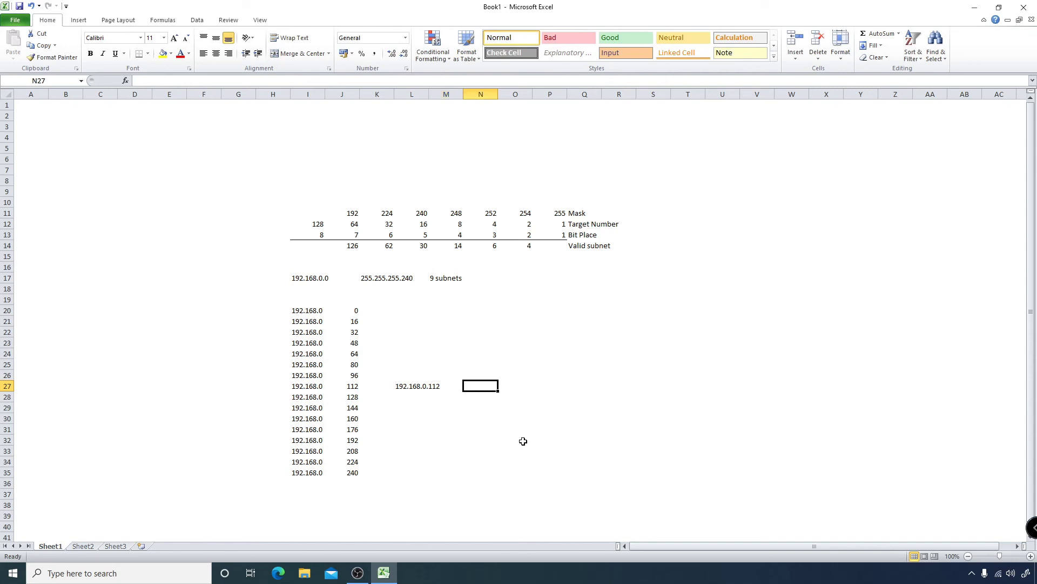
Check the following subnet in row 28 and enter "Broadcast 192.168.0.127" in N27.
key(Down)
key(Left)
key(Left)
key(Left)
key(Left)
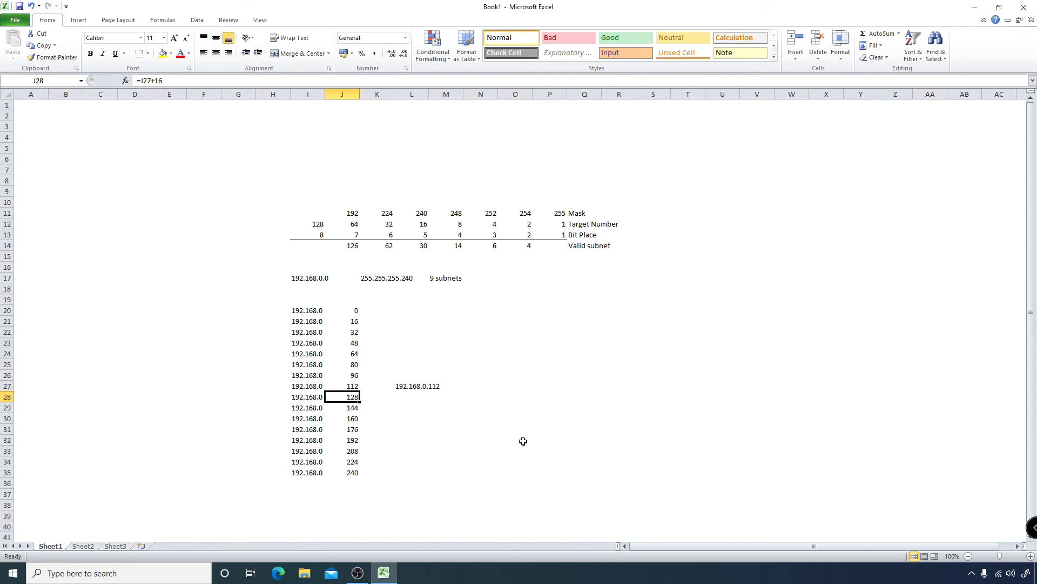
key(Right)
key(Right)
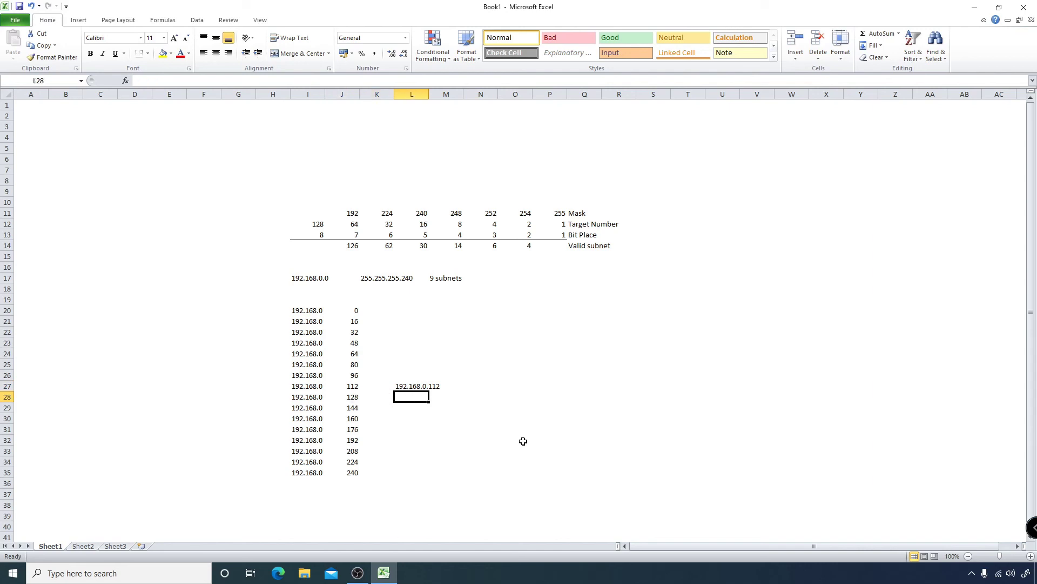
key(Left)
key(Right)
key(Right)
key(Up)
key(Right)
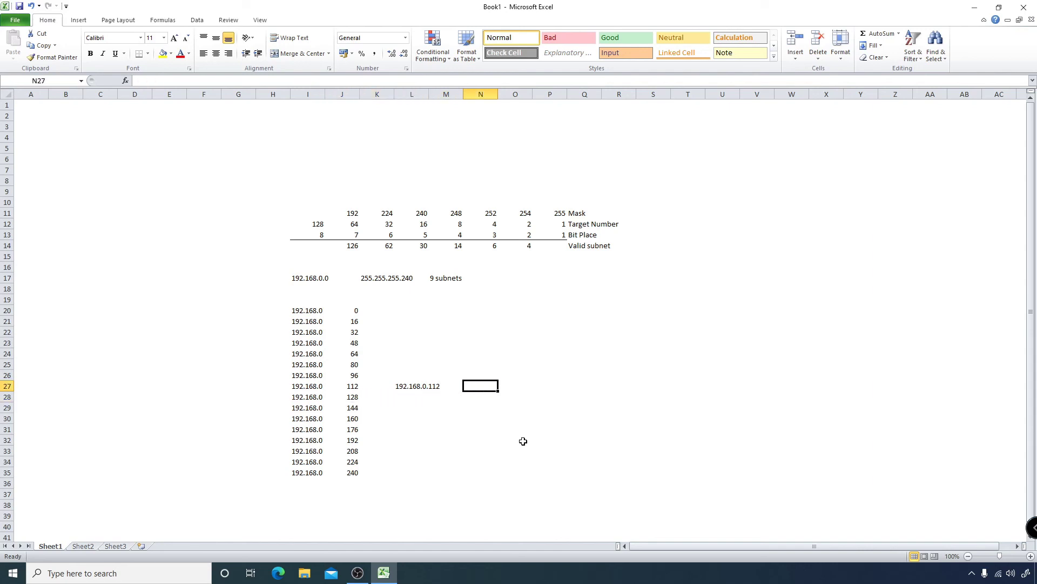
key(Right)
key(Left)
text(Bro)
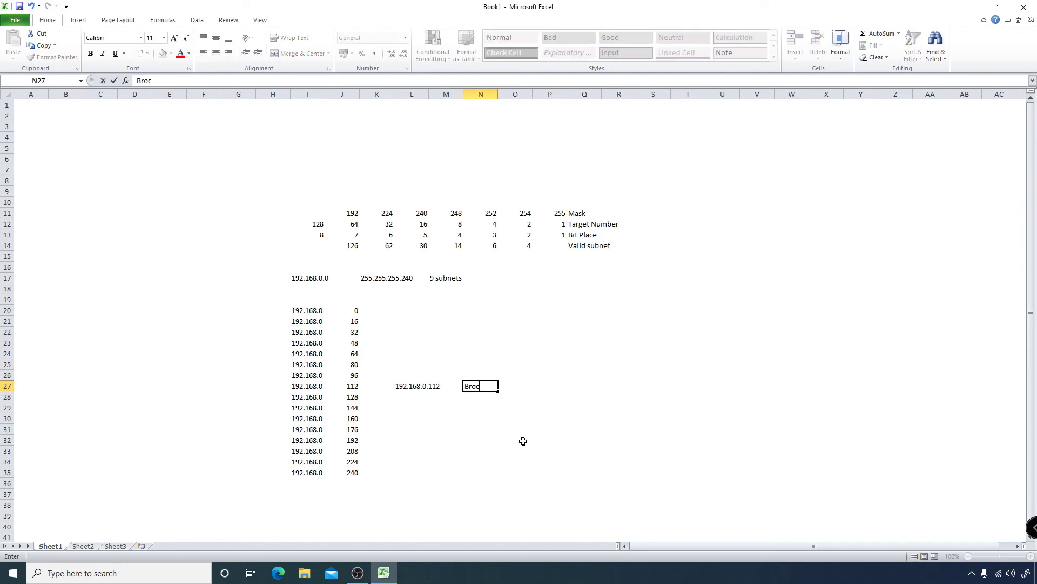
text(adcast 192.168.0.127)
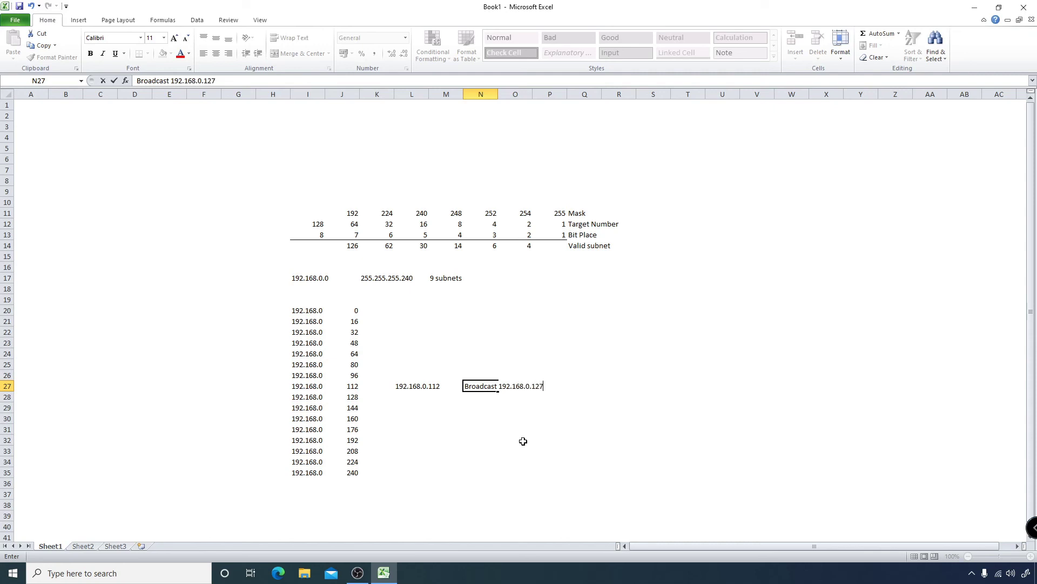
key(Return)
Enter the host range "Host 192.168.0.113-126" in R27, on the broadcast address row.
key(Up)
key(Right)
key(Right)
key(Left)
key(Left)
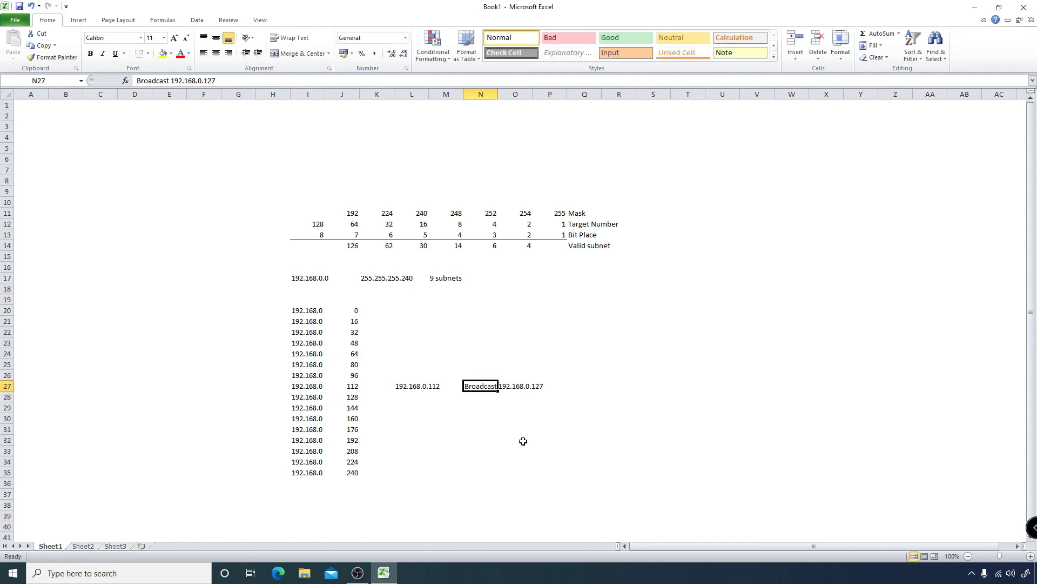
key(Right)
key(Right)
key(Right)
key(Right)
text(Host)
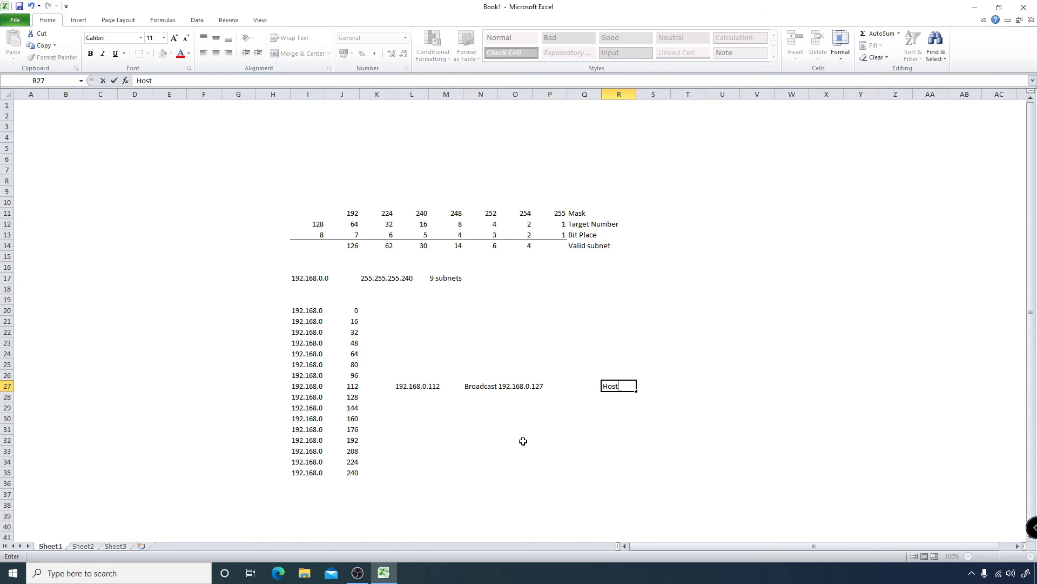
text( 192.168.0.113-126)
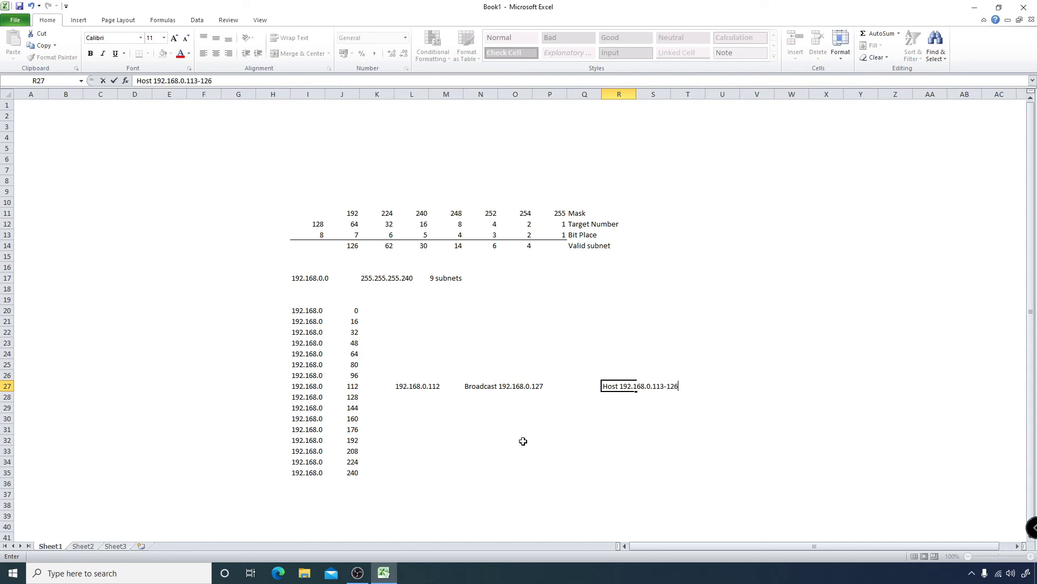
key(Return)
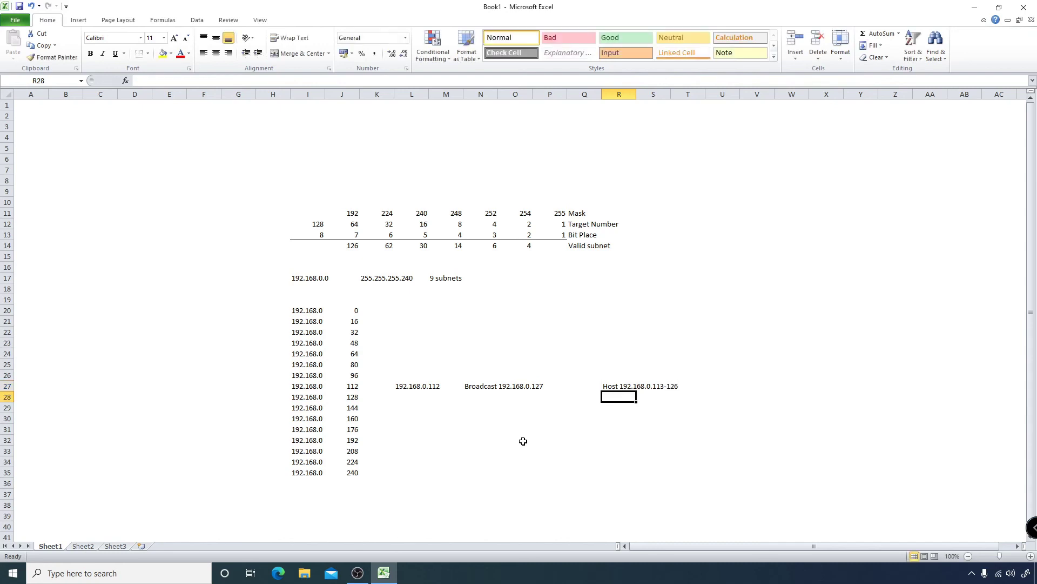